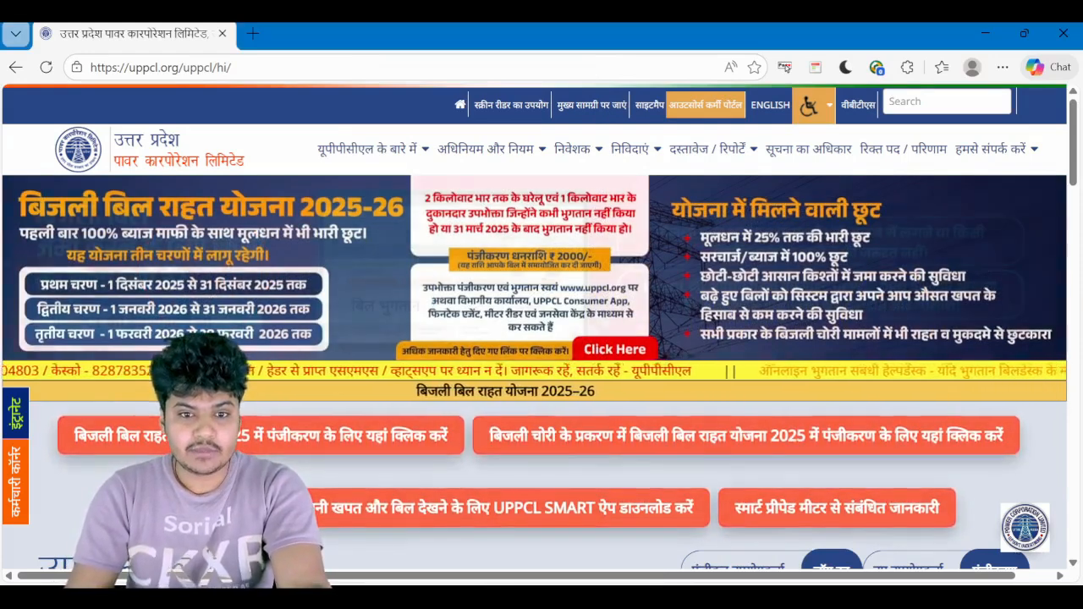
Open the Jhatpat new electricity connection link from the consumer corner.
scroll(541, 321, "down", 5)
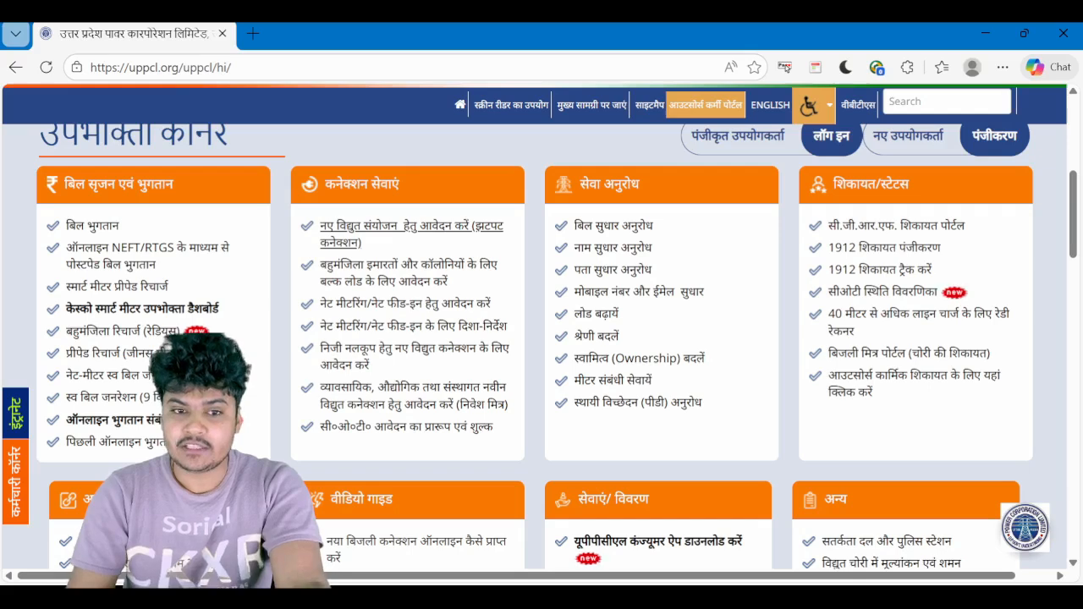
left_click(404, 227)
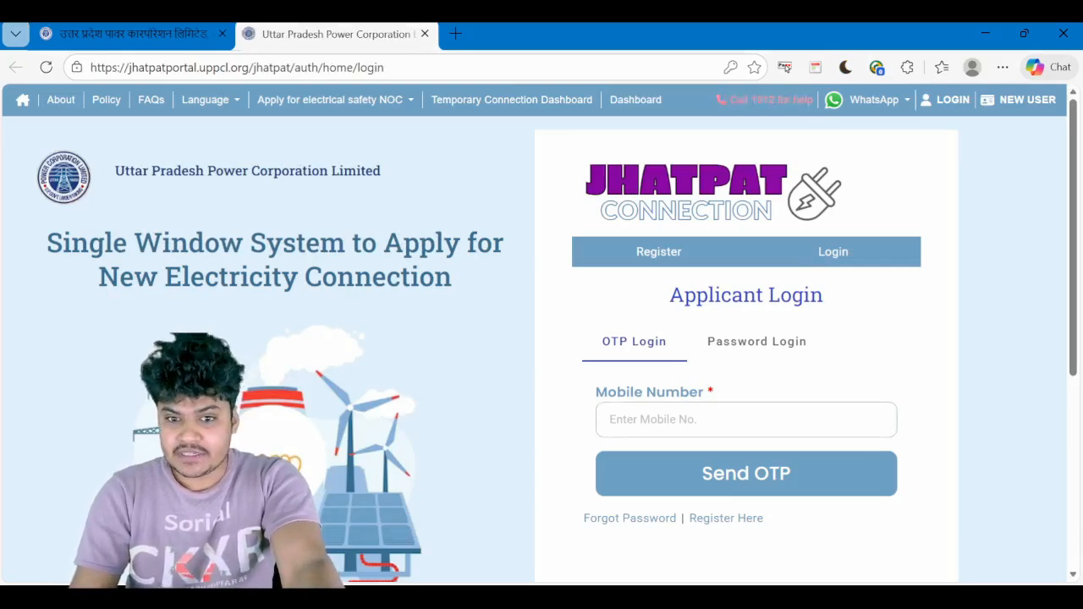
Try the applicant login options, then go to new applicant registration.
left_click(733, 420)
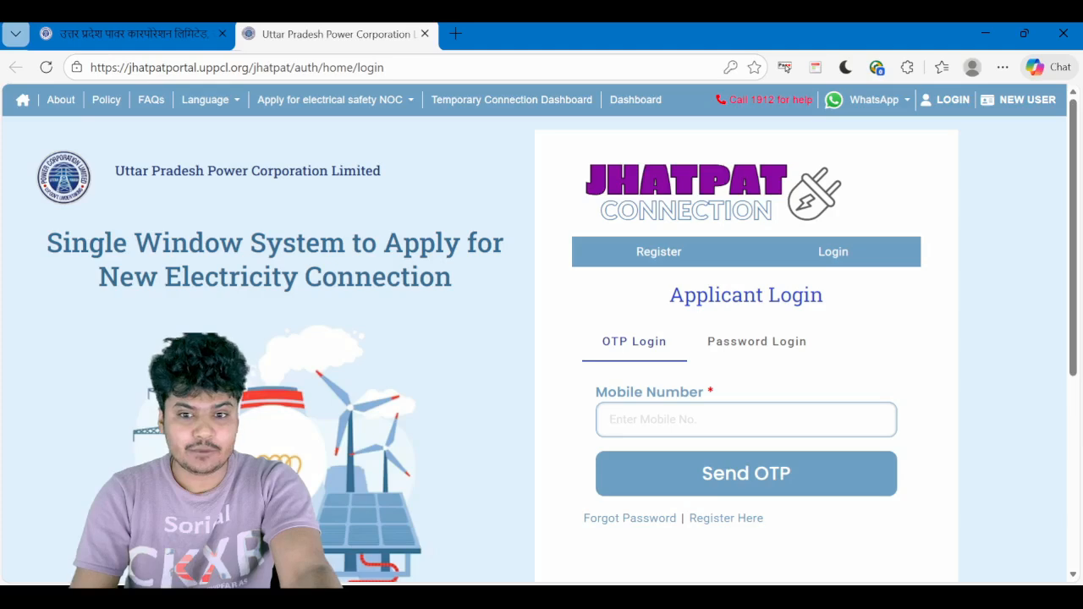
scroll(541, 338, "down", 10)
scroll(541, 339, "up", 10)
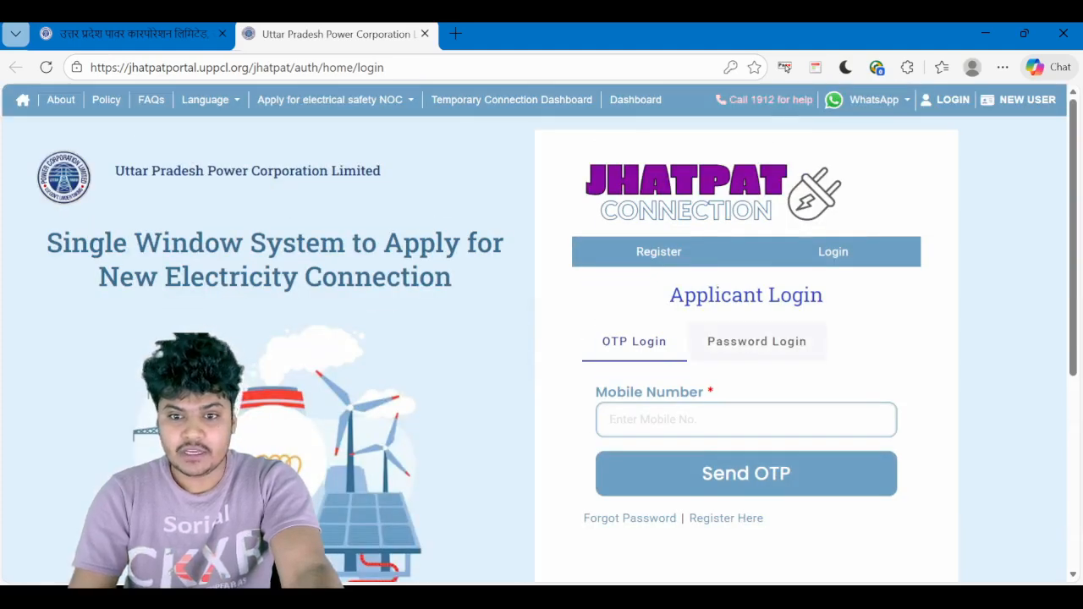
left_click(757, 341)
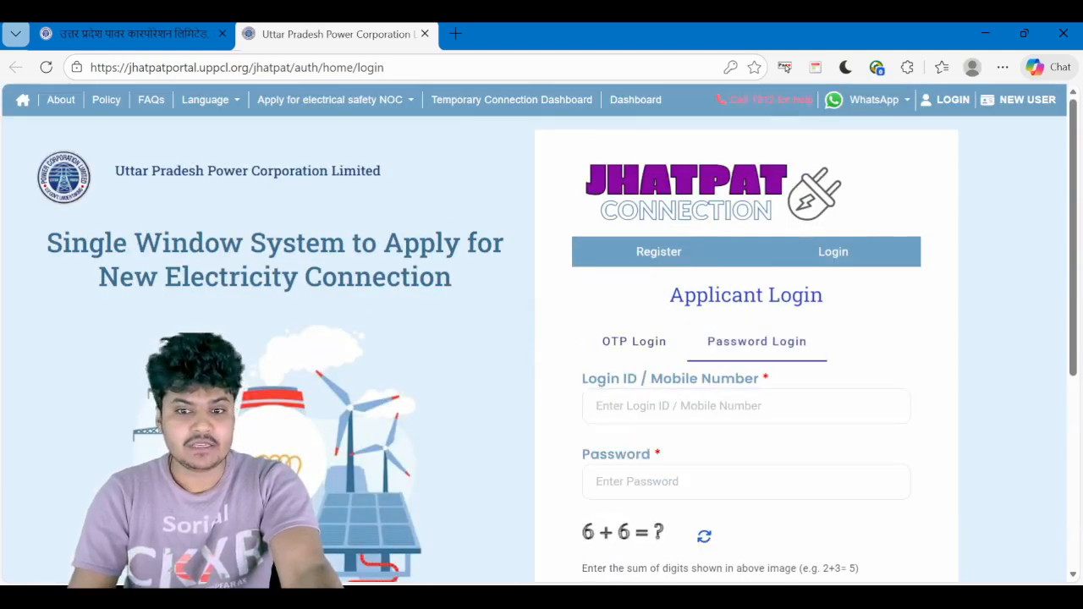
left_click(746, 406)
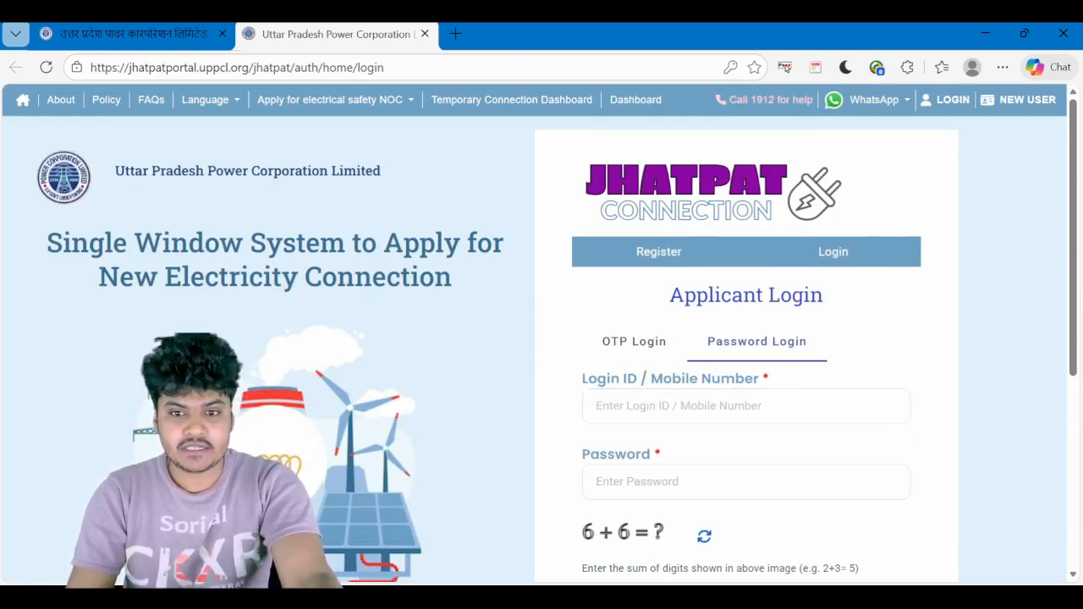
left_click(658, 252)
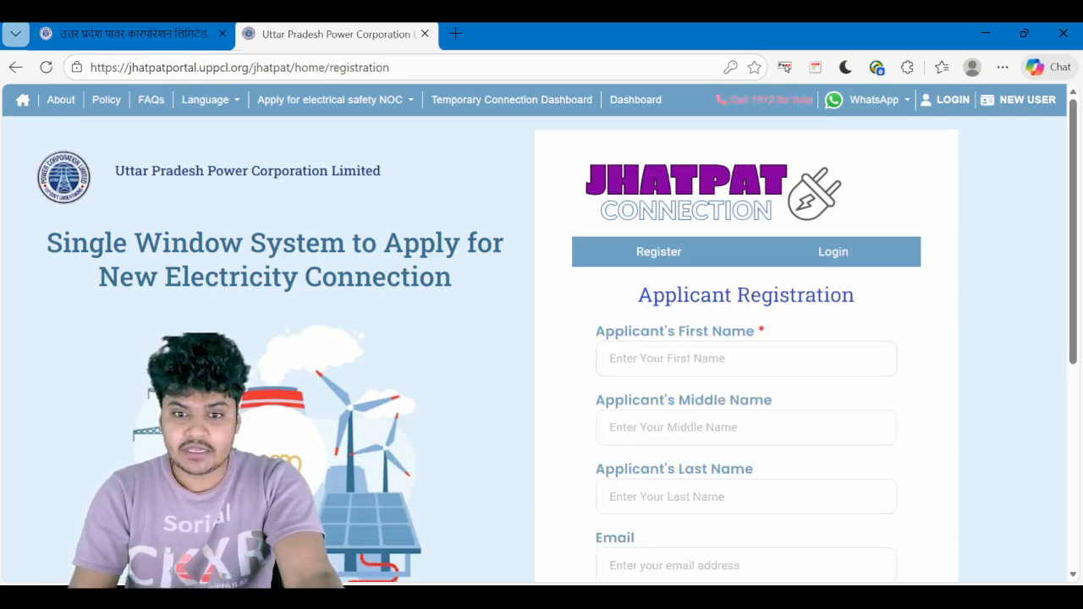
Fill in the applicant's first, middle and last names and the captcha answer, then submit.
left_click(746, 358)
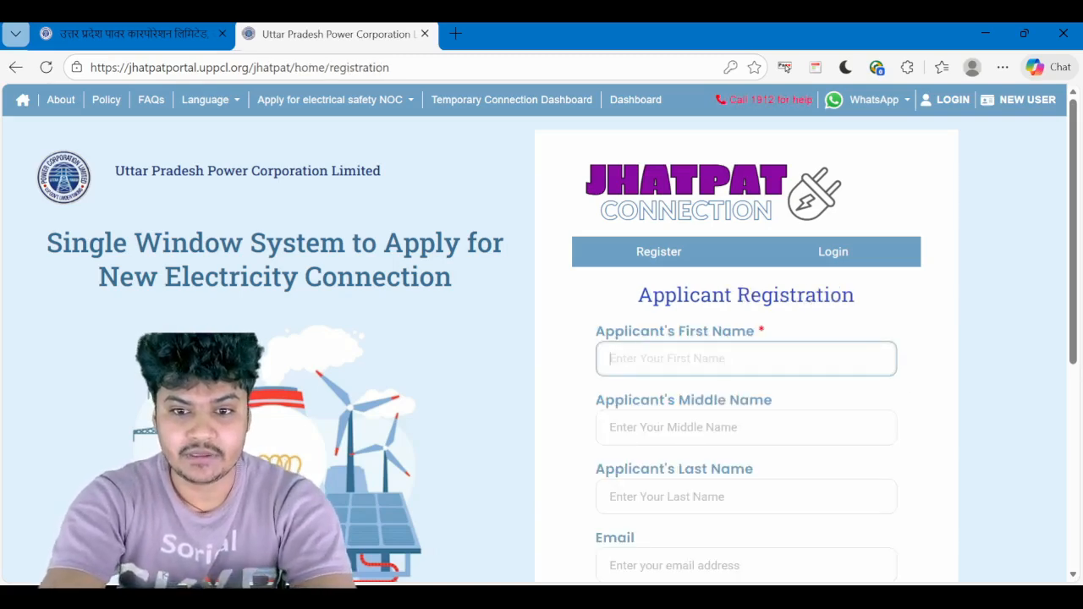
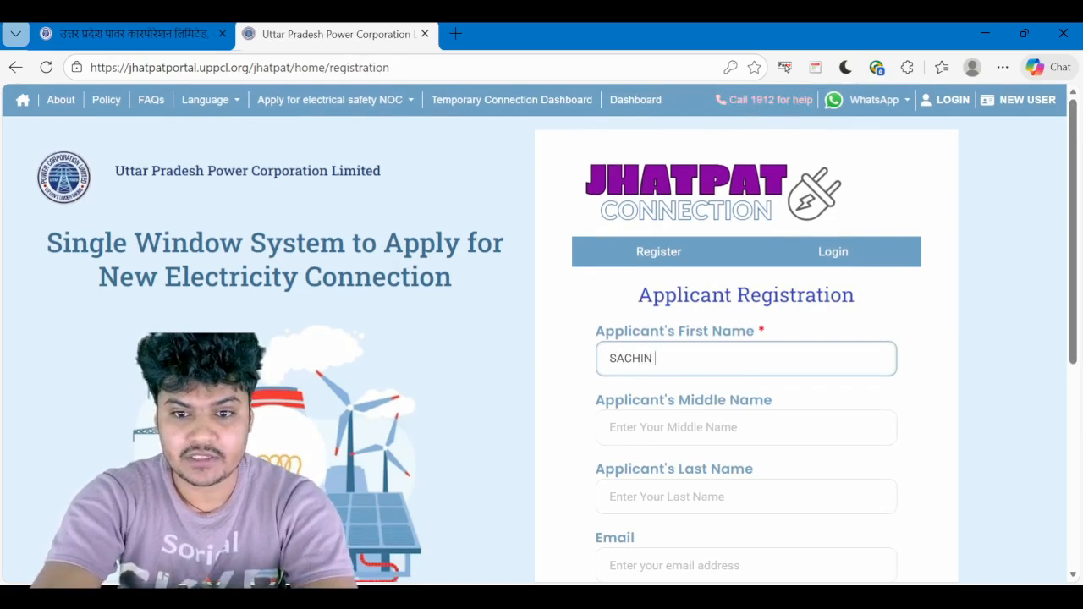
key("Tab")
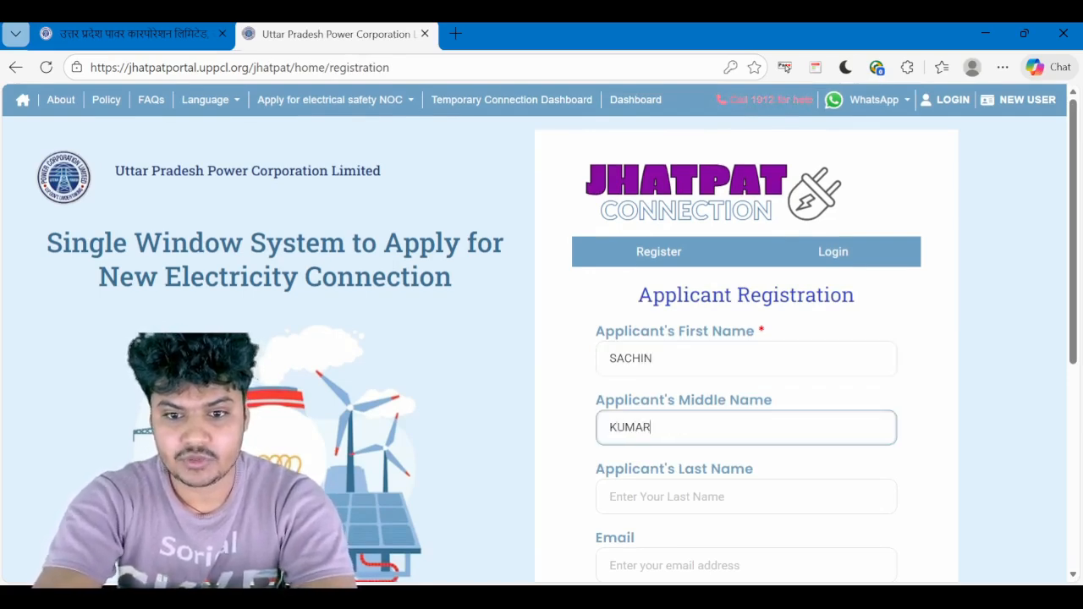
key("Tab")
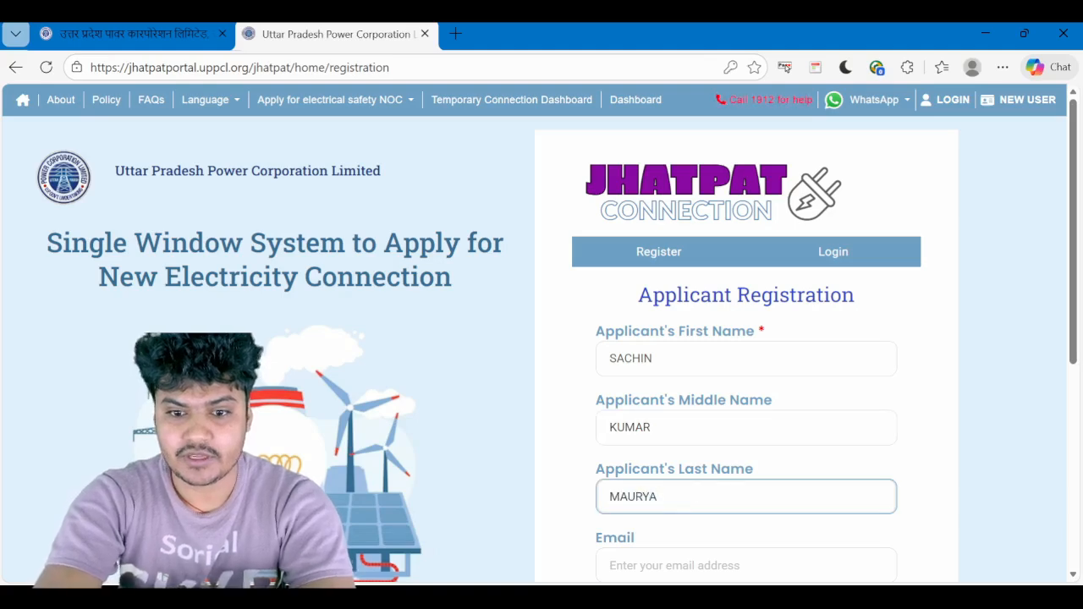
key("Tab")
key("Tab")
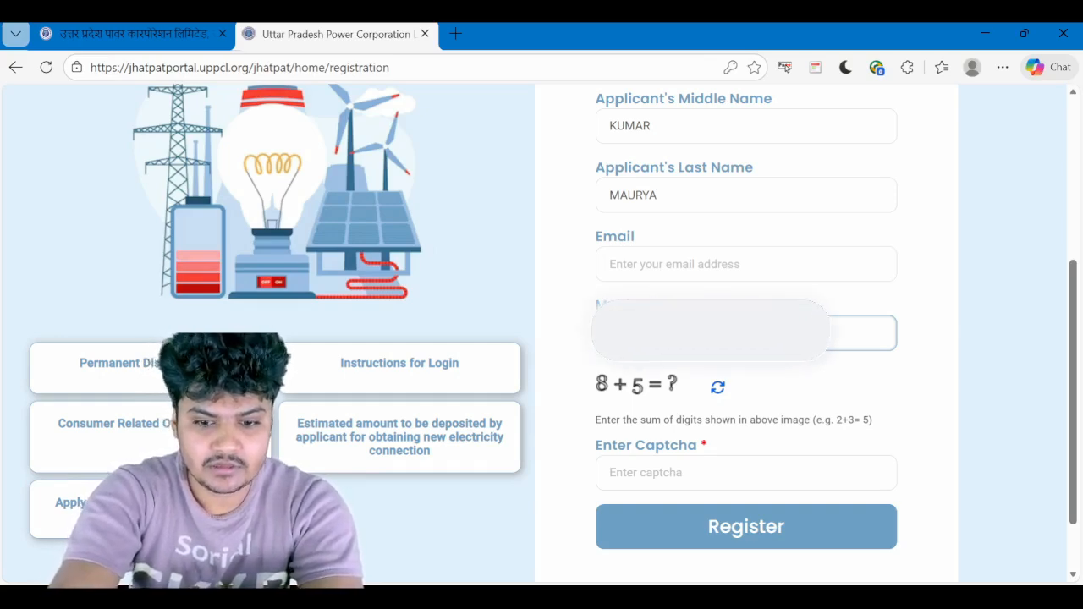
left_click(746, 473)
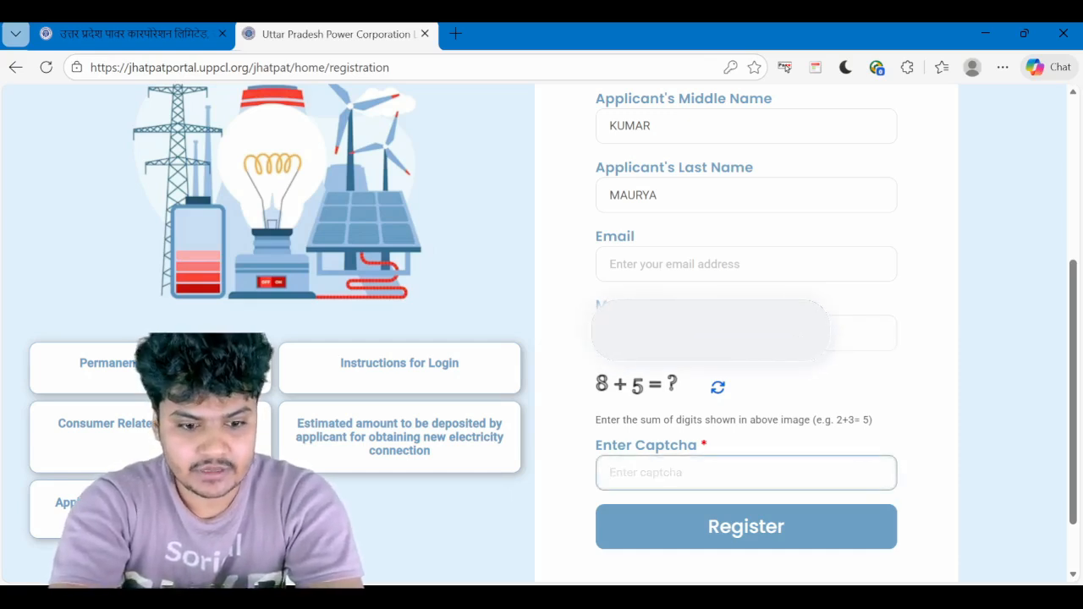
type("13")
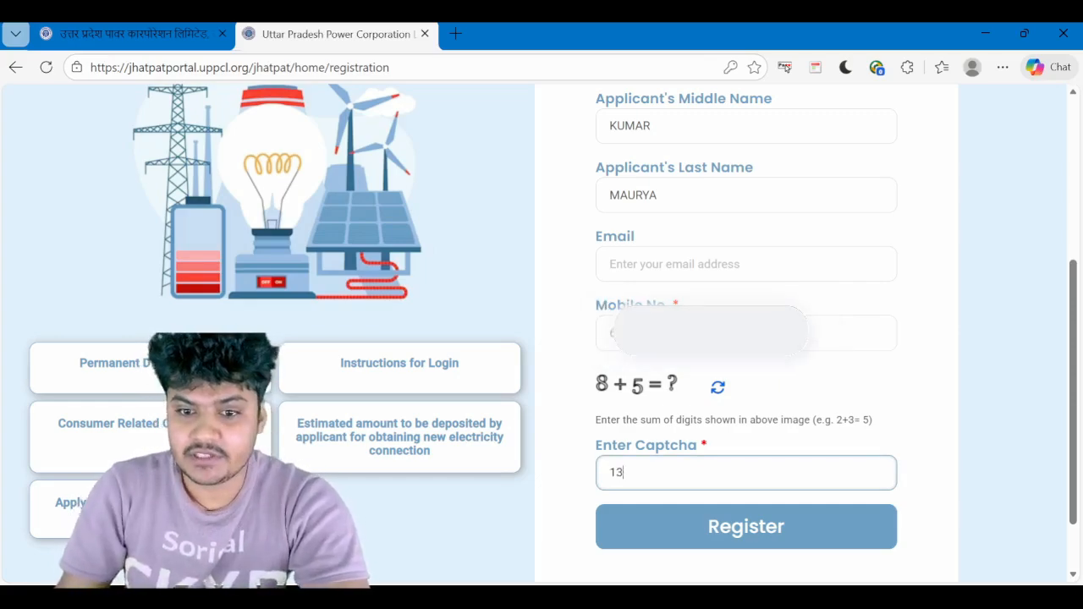
key("Return")
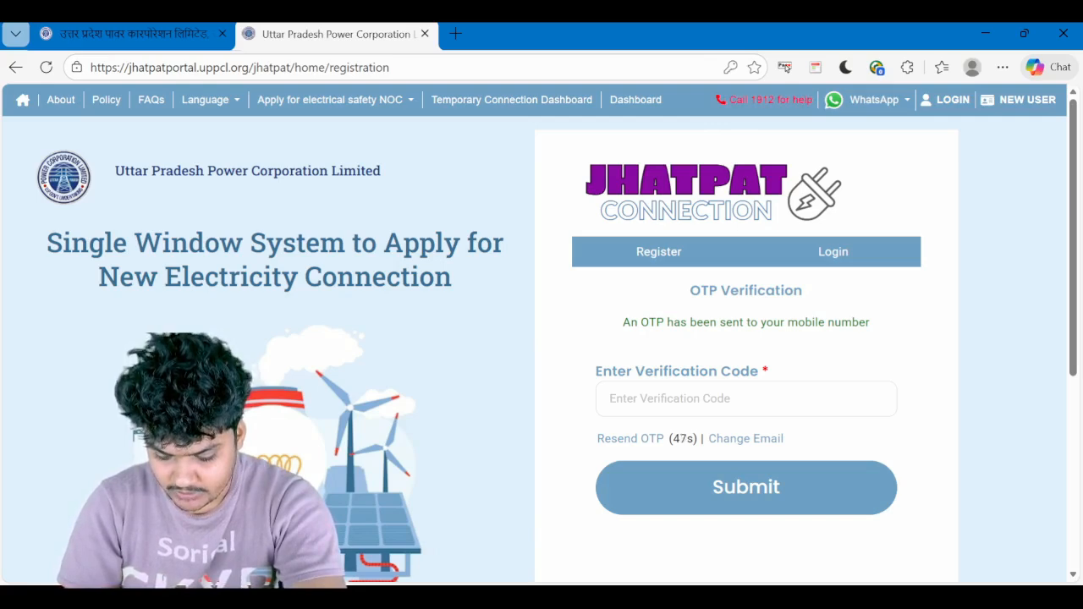
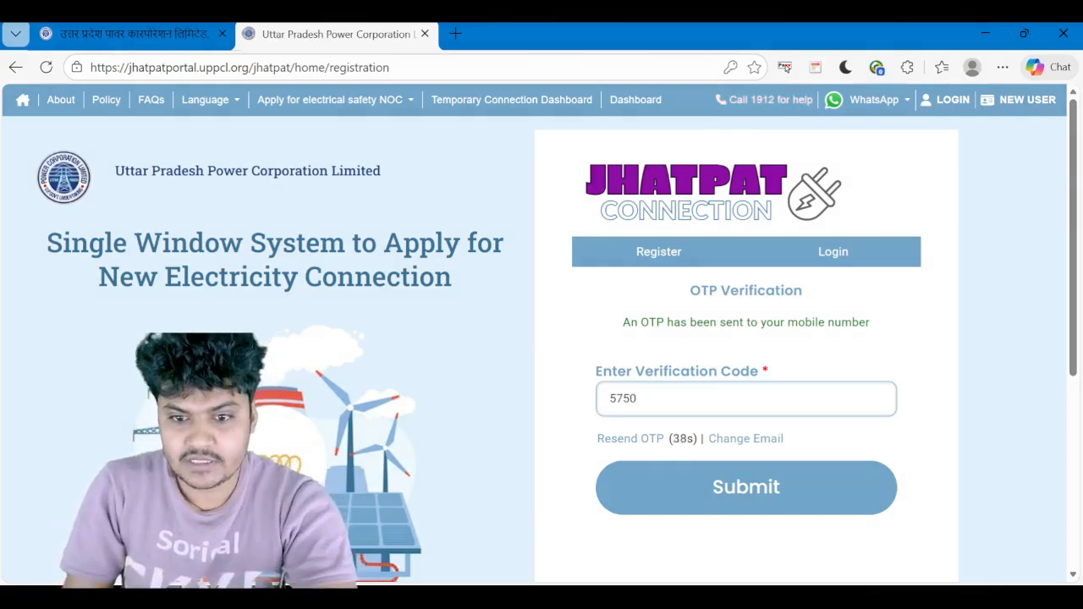
Enter the verification code received on the mobile and submit it.
key("Return")
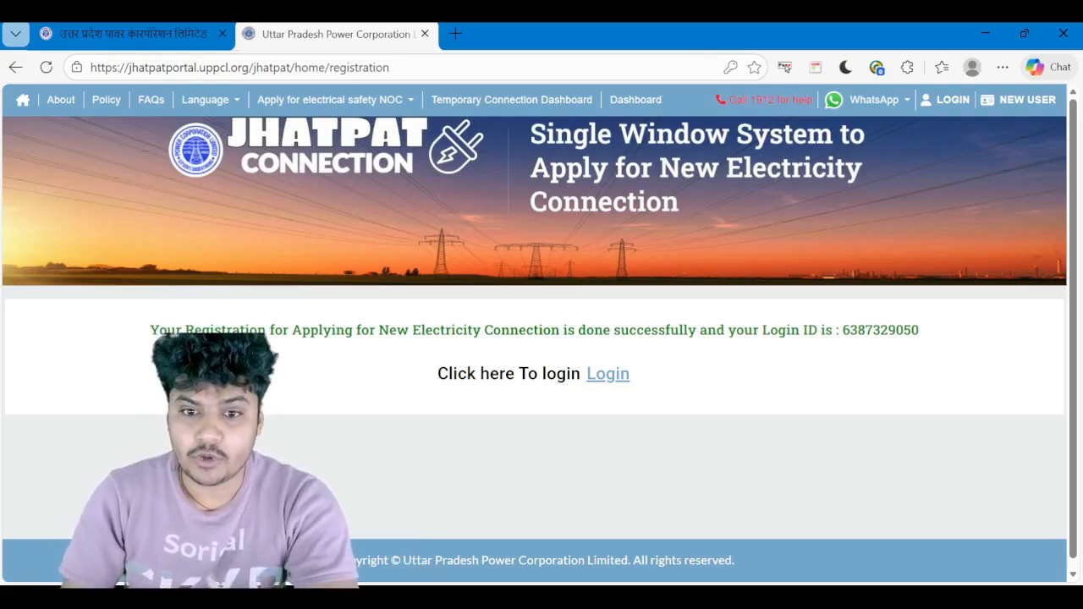
Log in with the saved registered mobile number and the received login OTP.
left_click(607, 374)
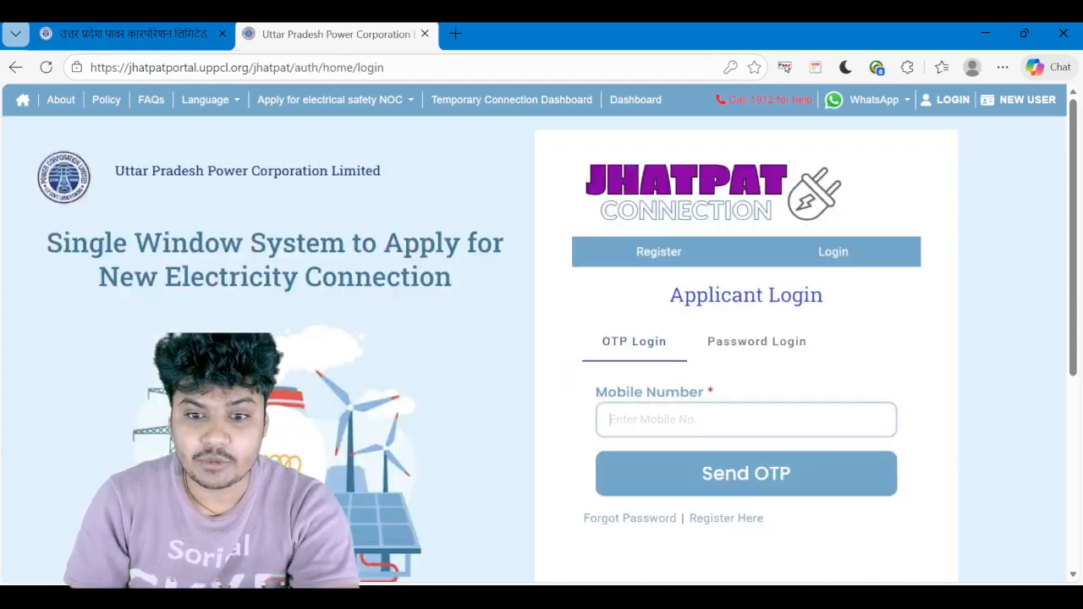
key("Down")
key("Down")
key("Return")
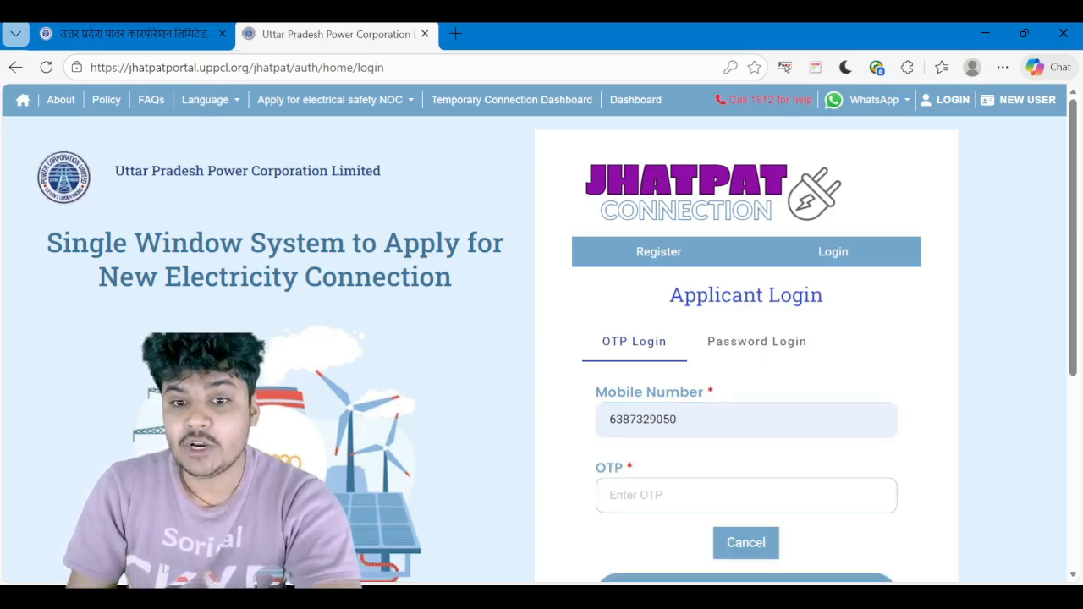
left_click(676, 495)
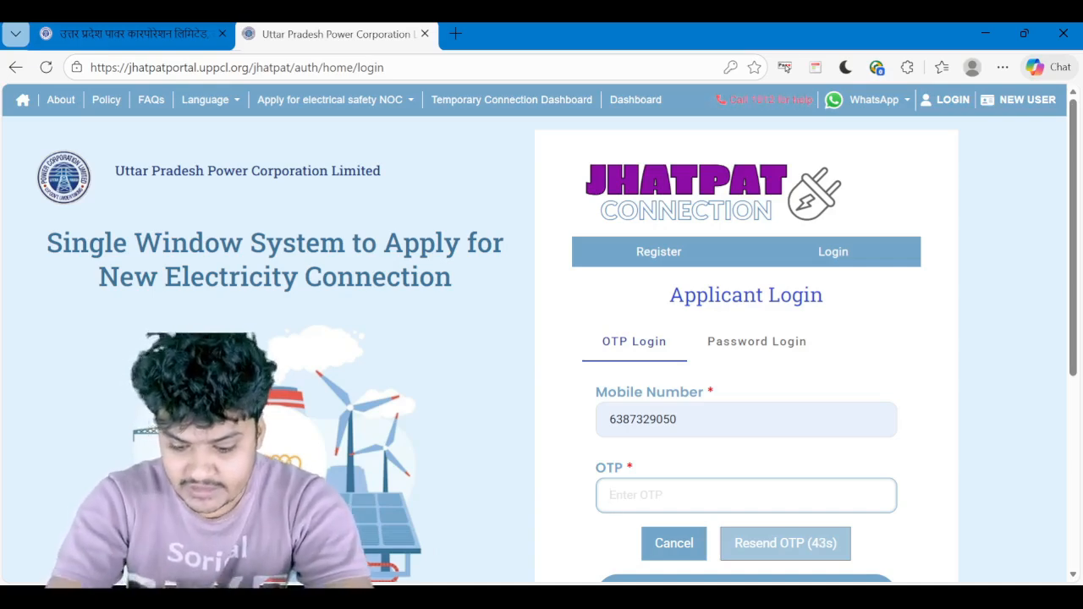
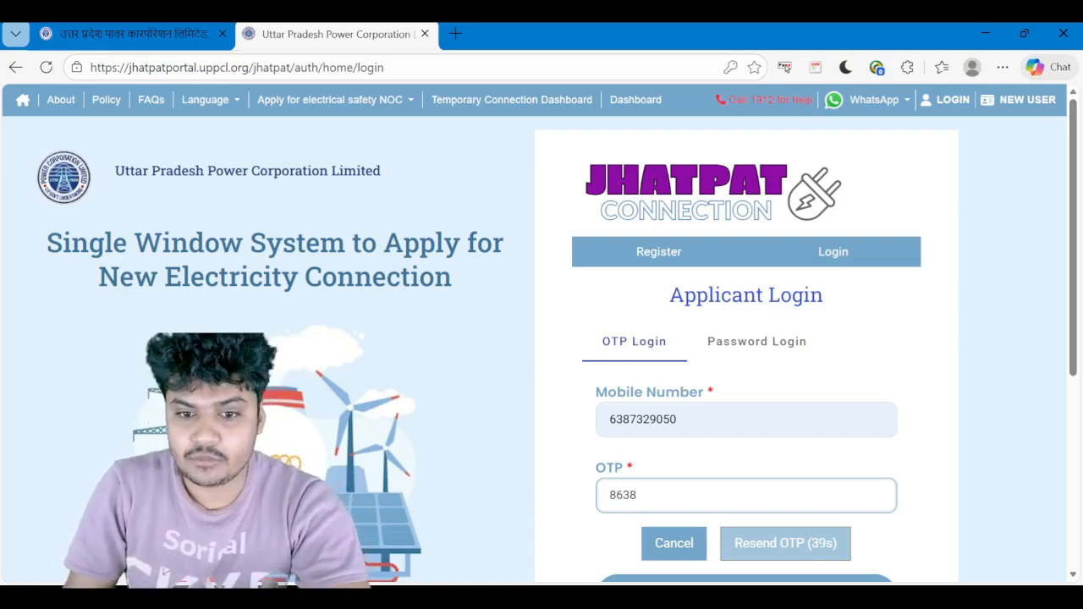
scroll(542, 339, "down", 4)
left_click(746, 253)
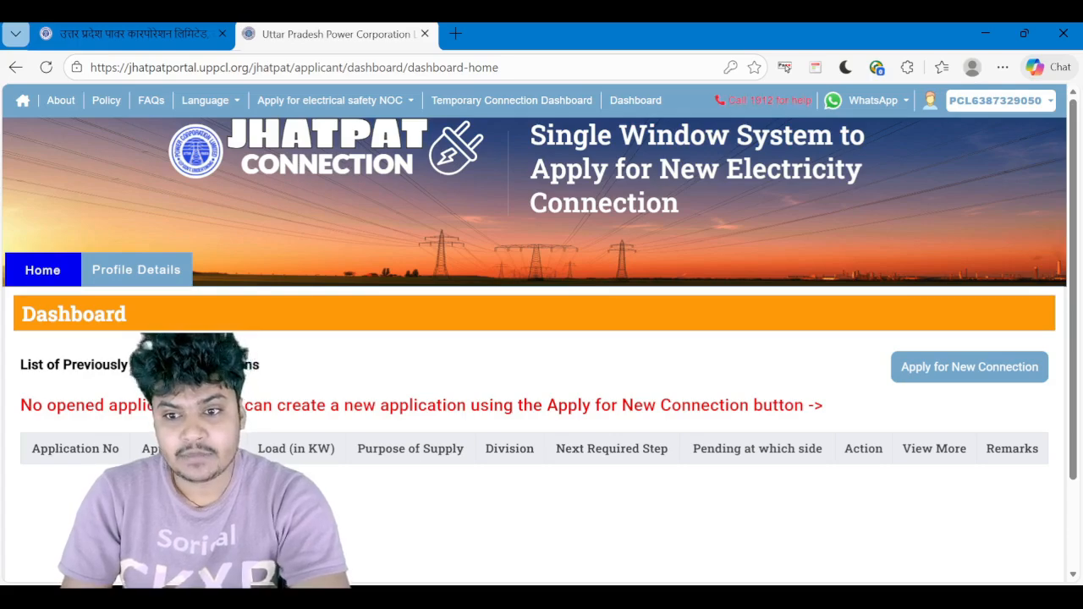
Start a new application, enter the Virtual ID, tick Aadhaar consent, and continue without e-KYC.
left_click(969, 367)
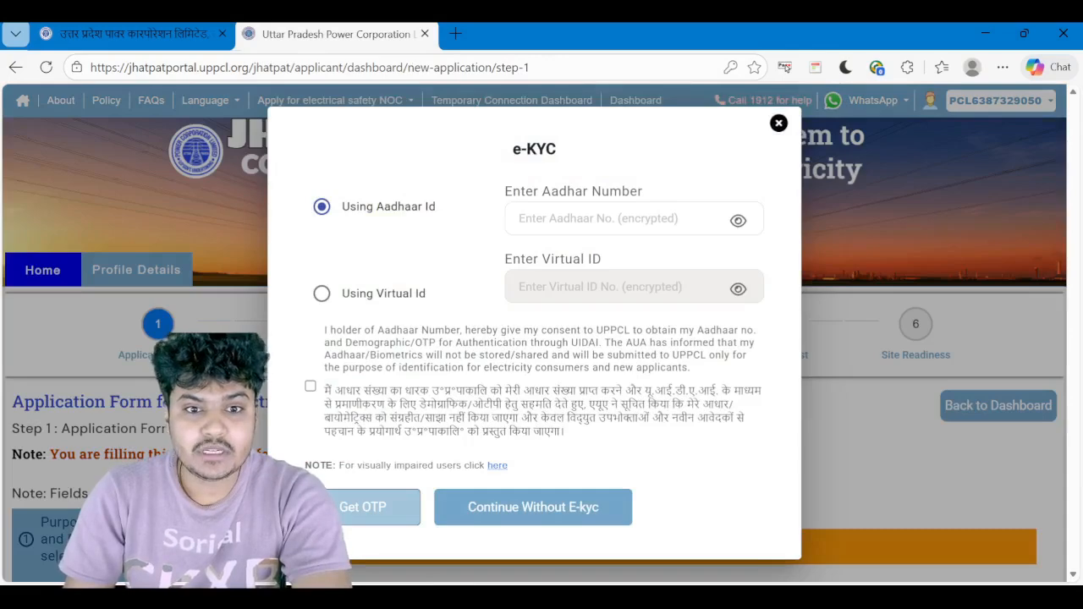
left_click(624, 218)
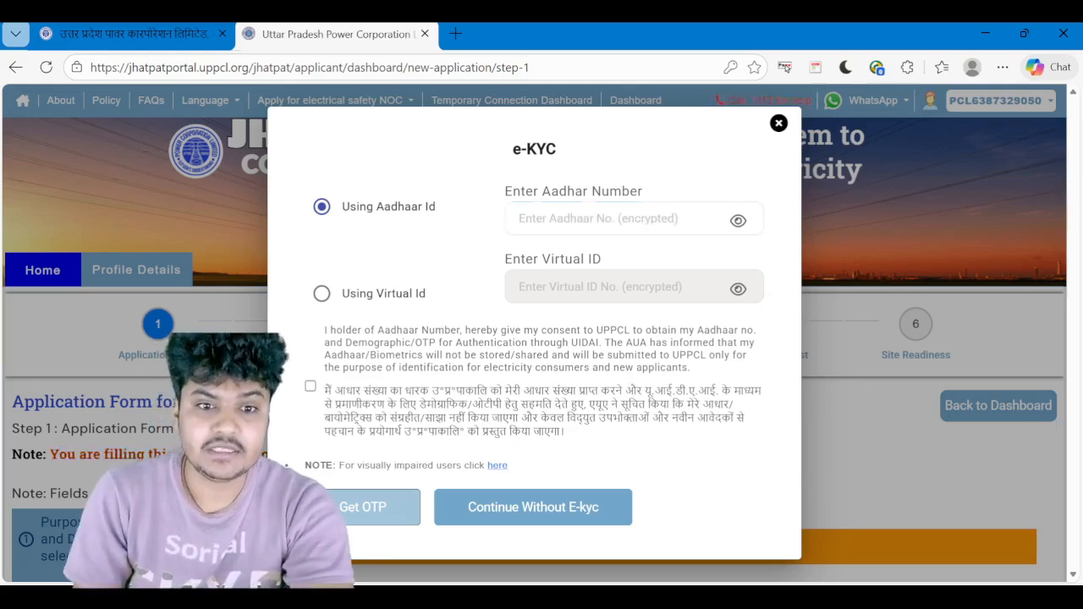
left_click(322, 293)
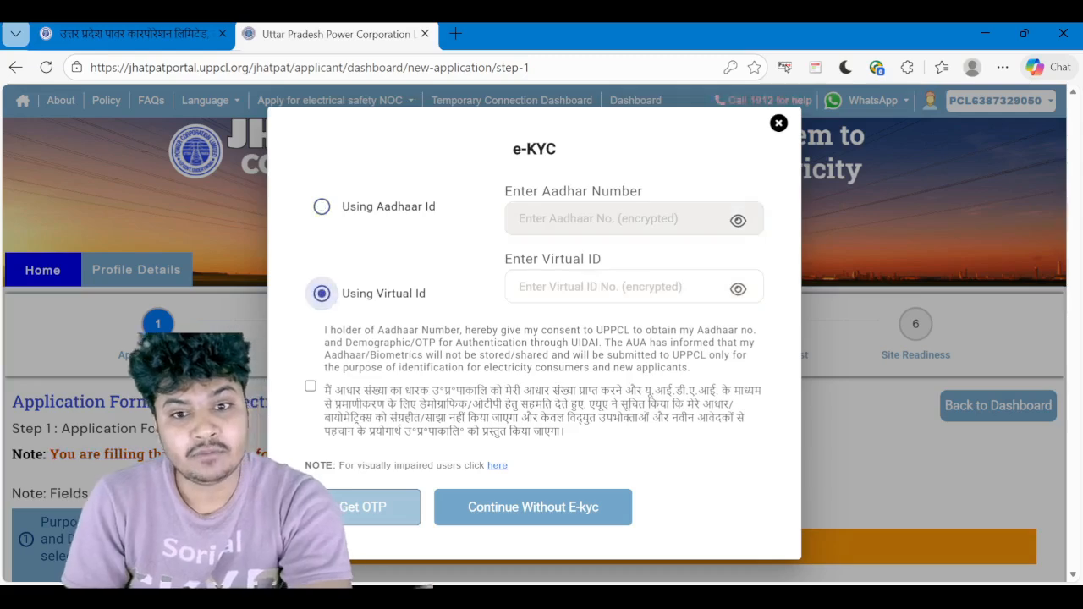
left_click(592, 287)
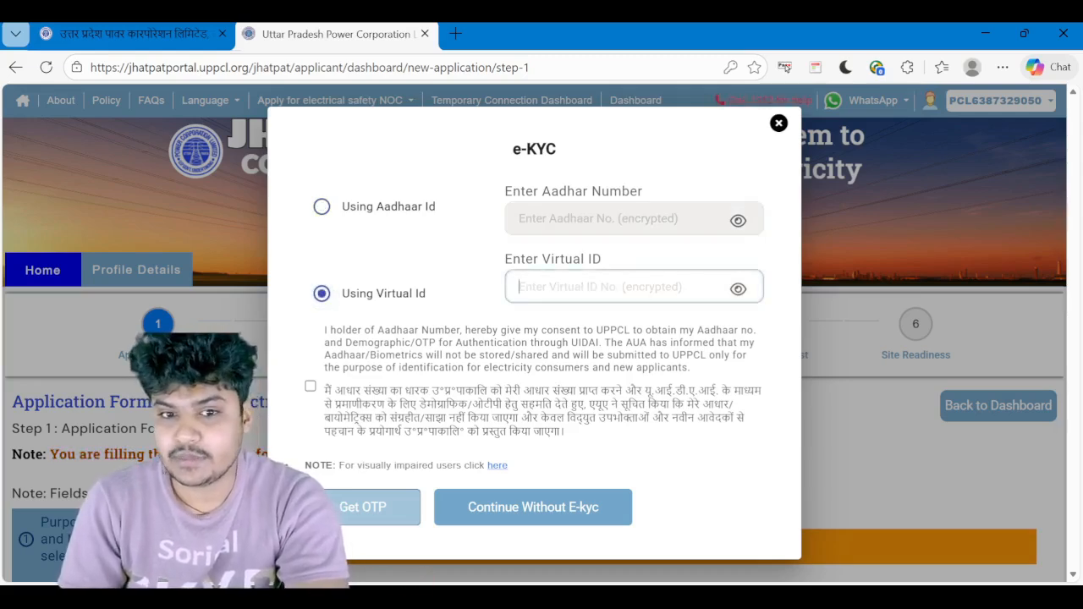
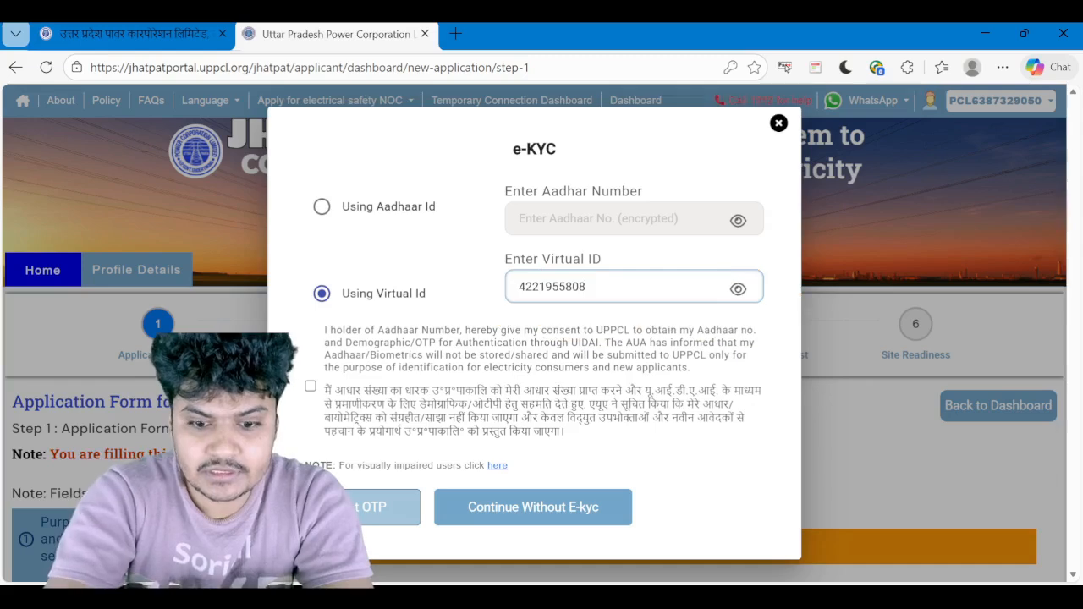
key("Tab")
key("Tab")
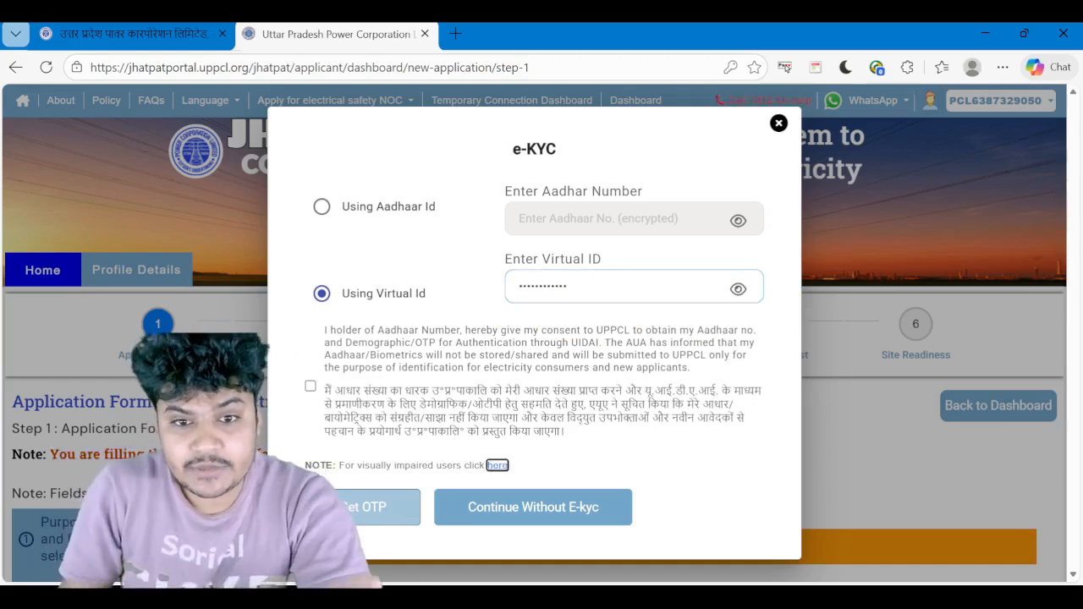
key("shift+Tab")
key("space")
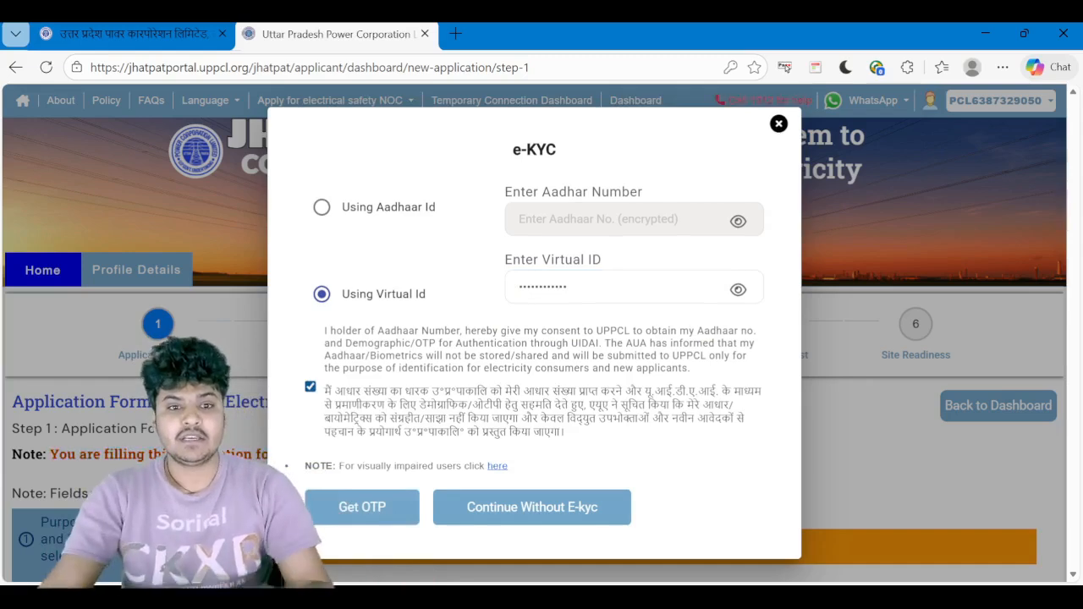
left_click(322, 293)
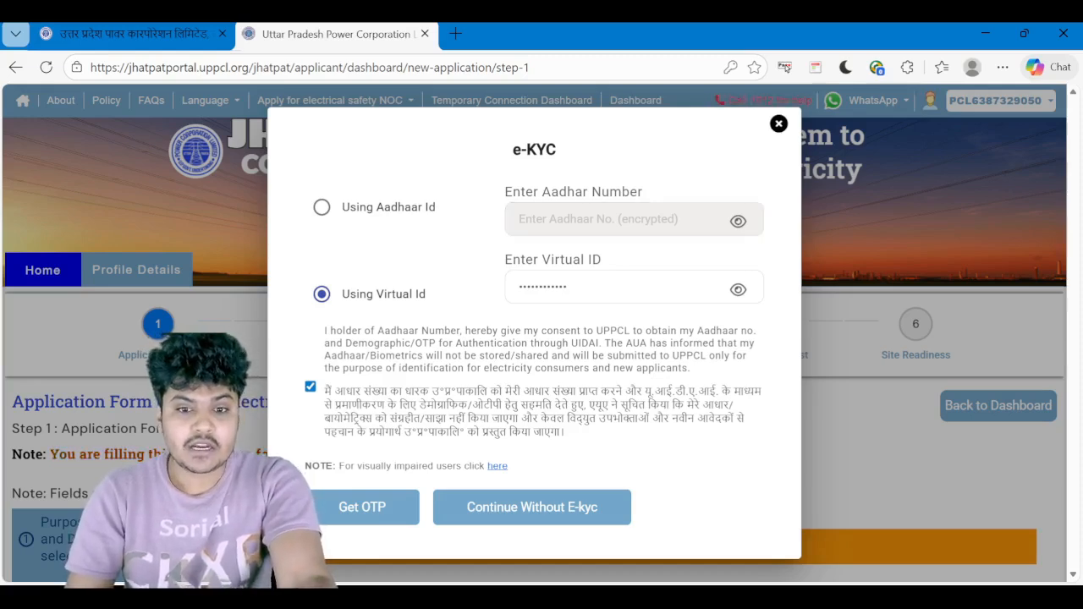
left_click(532, 507)
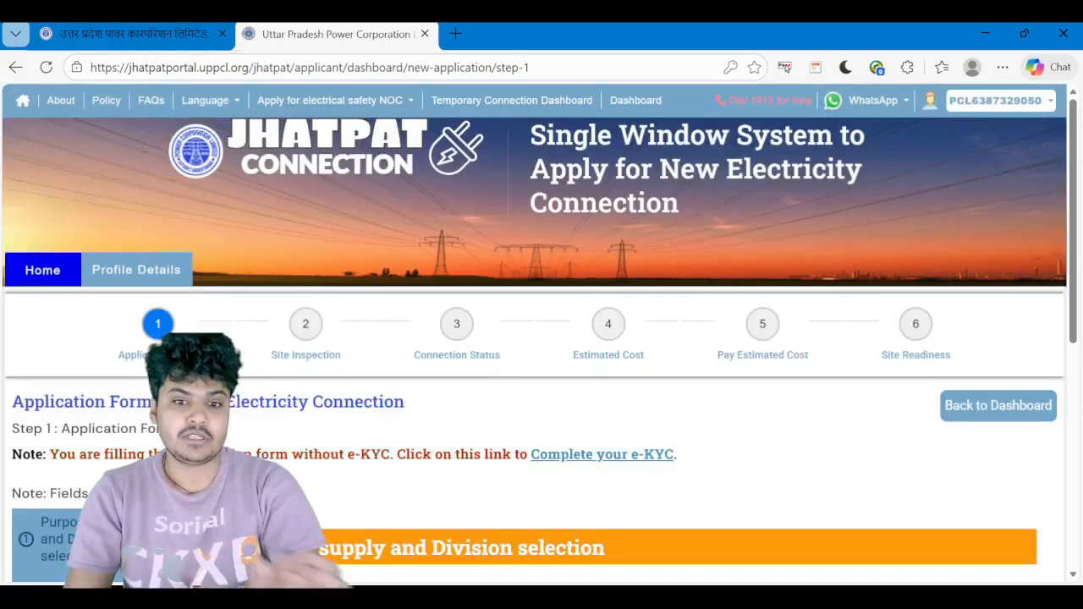
Set Purpose of Supply to Domestic.
scroll(541, 338, "down", 4)
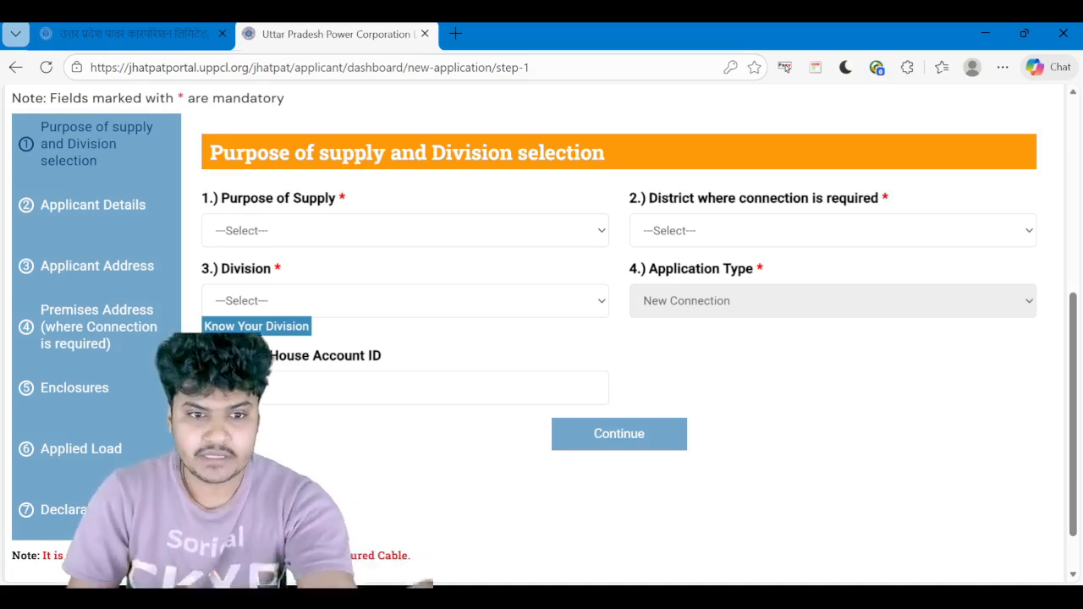
left_click(405, 230)
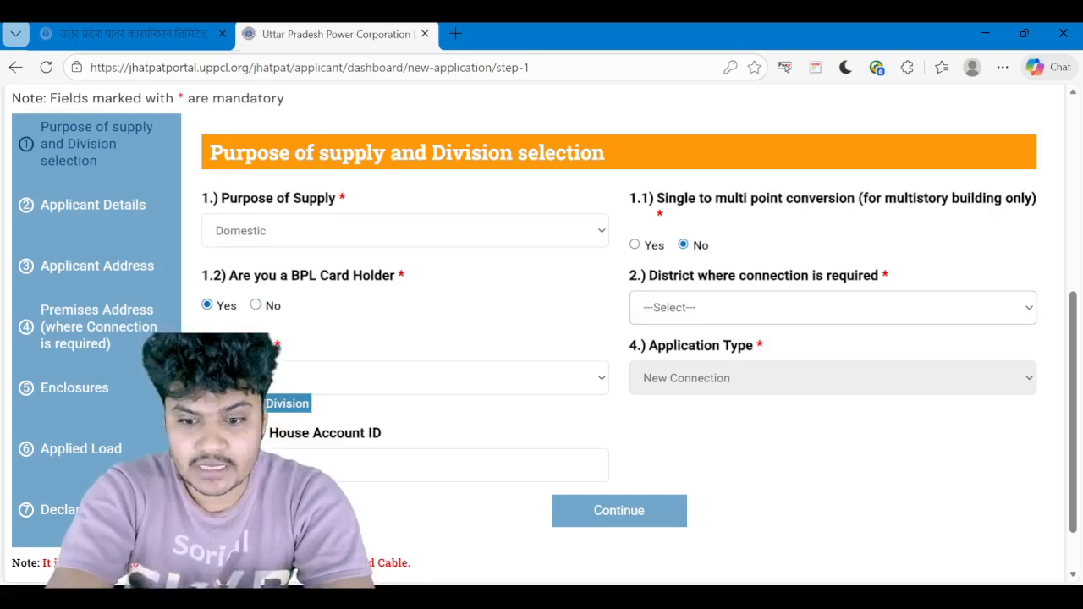
Choose Pratapgarh district and Kunda division, continue, and upload the applicant photo.
type("pr")
key("Return")
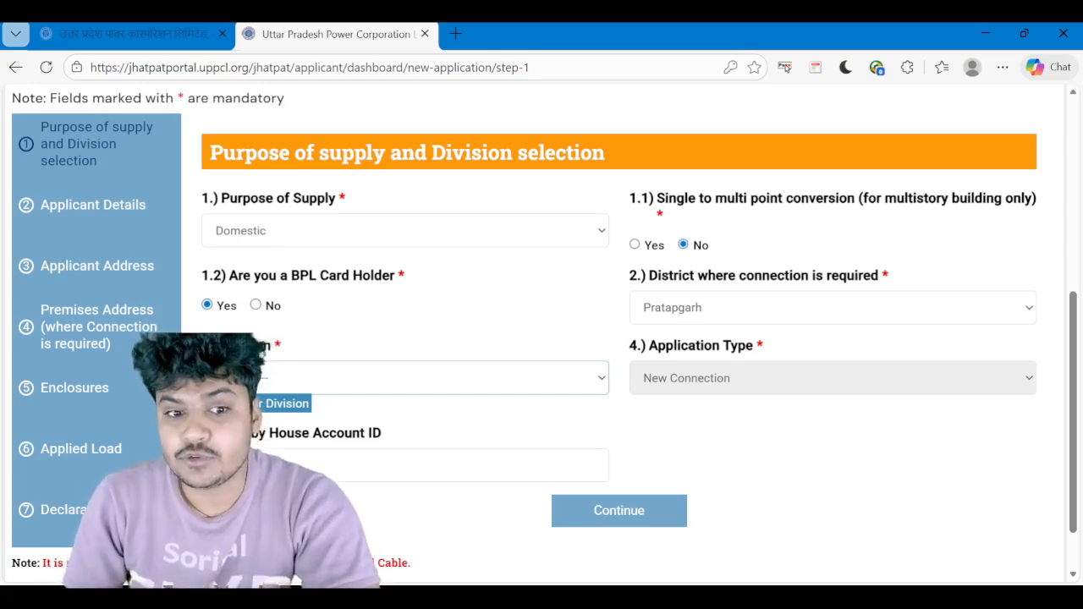
left_click(263, 431)
left_click(271, 465)
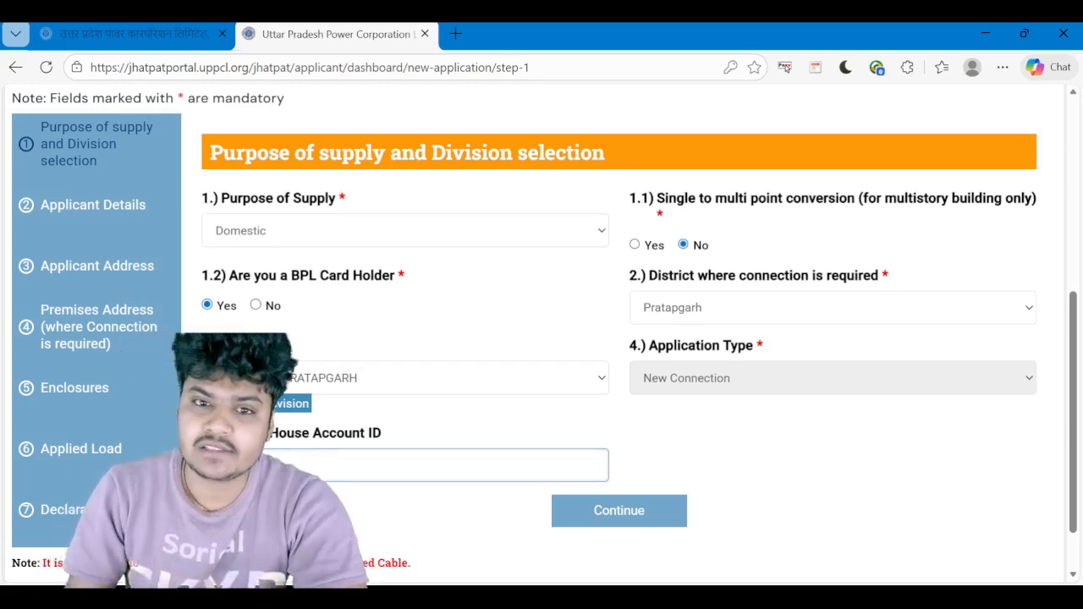
left_click(619, 510)
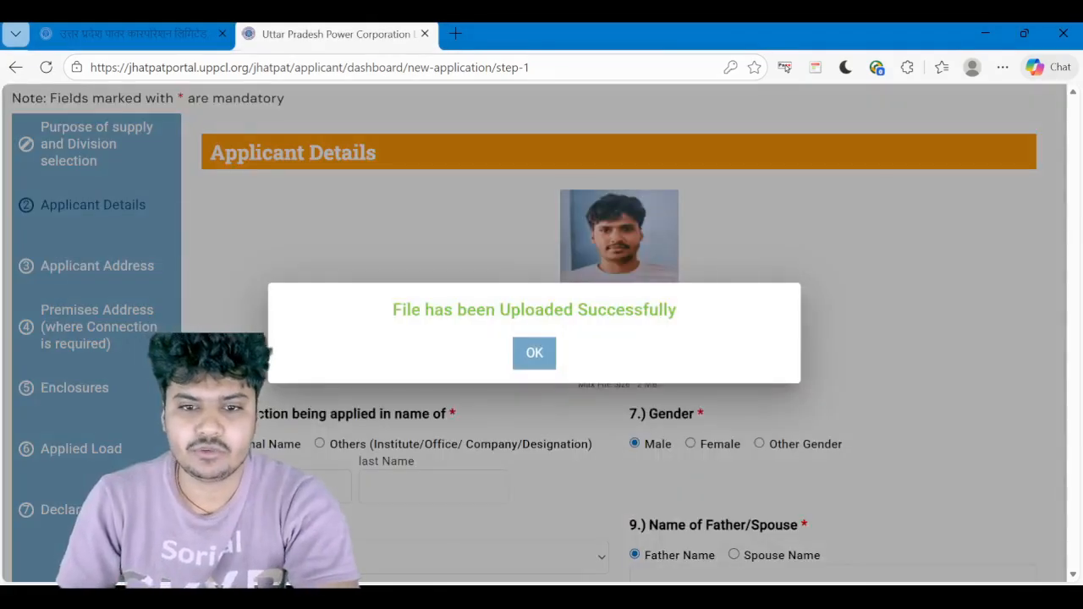
Dismiss the upload confirmation and enter the applicant's surname, correcting a typo.
key("Return")
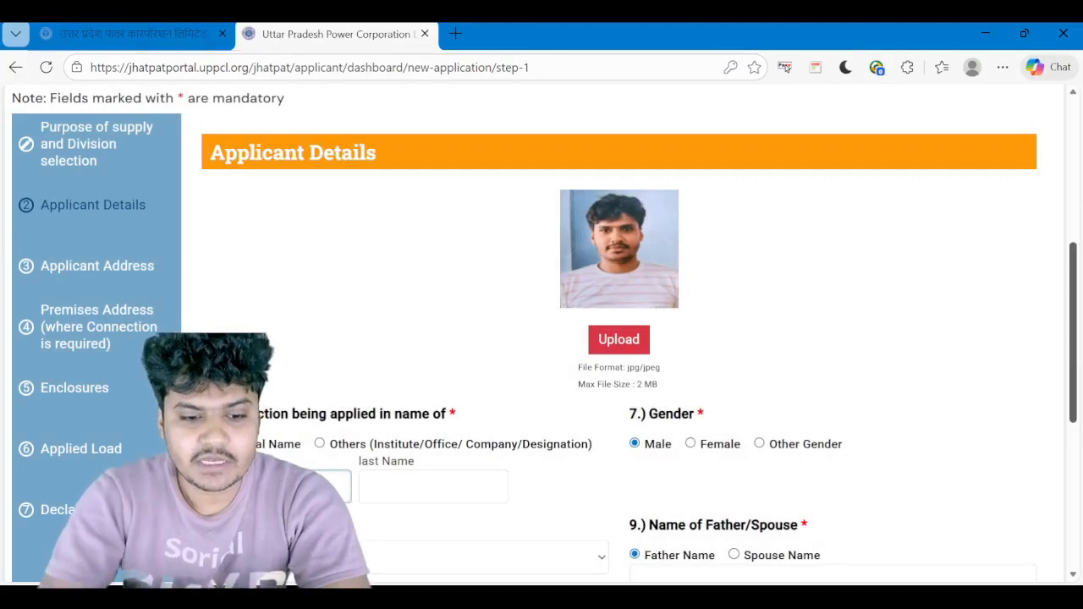
left_click(370, 487)
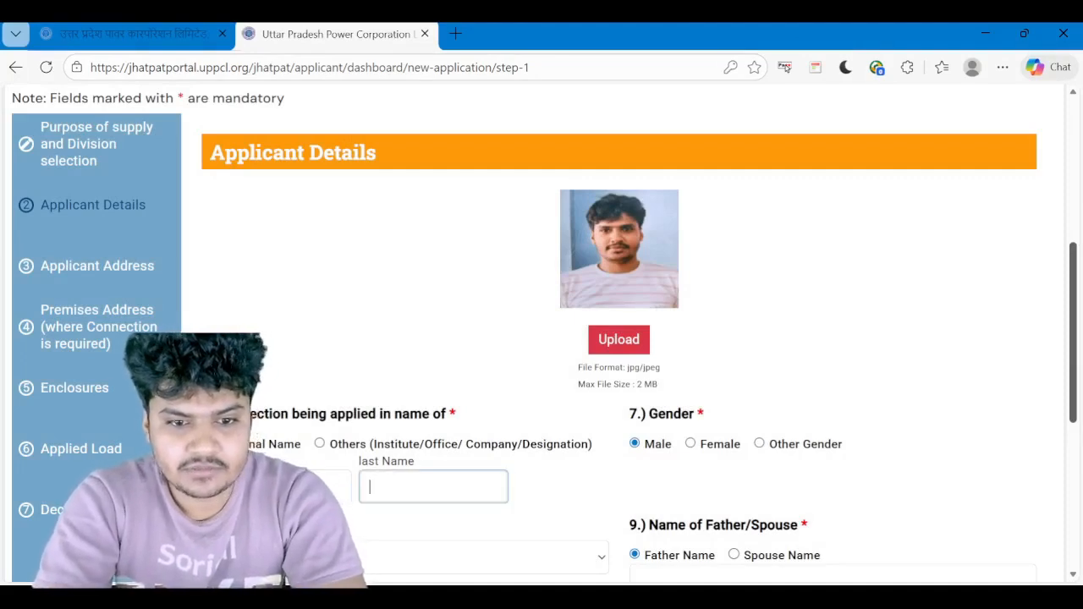
type("KUMAR")
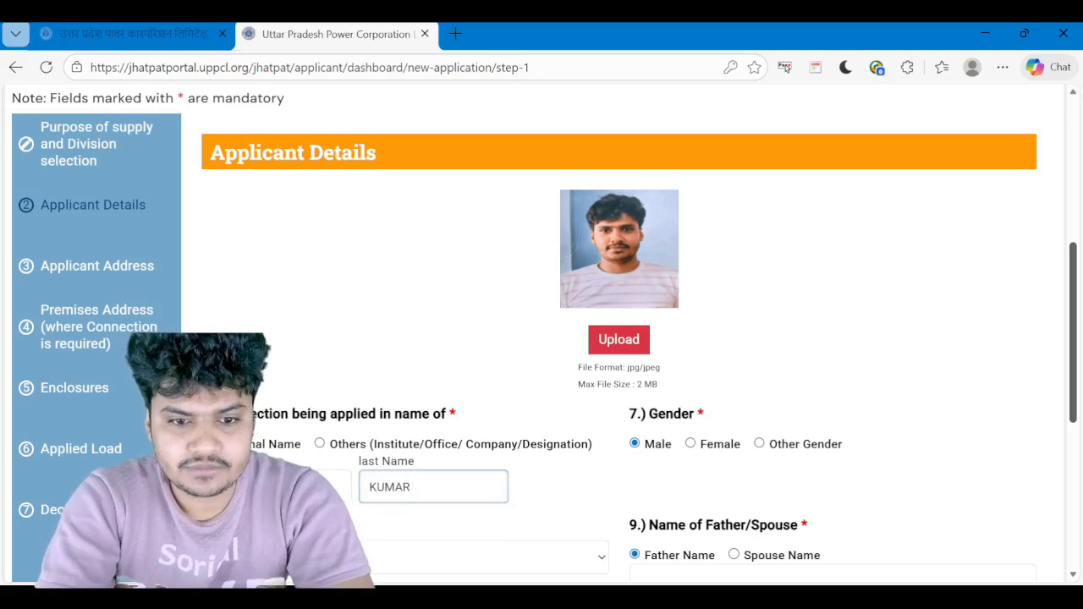
key("BackSpace")
key("BackSpace")
key("BackSpace")
type("MAURYA")
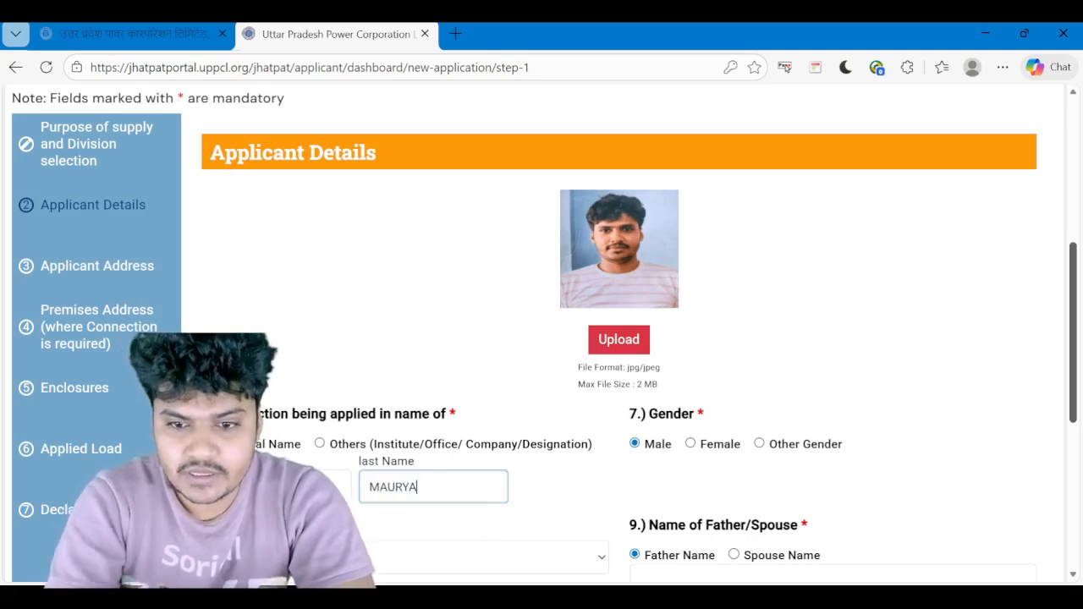
scroll(619, 339, "up", 5)
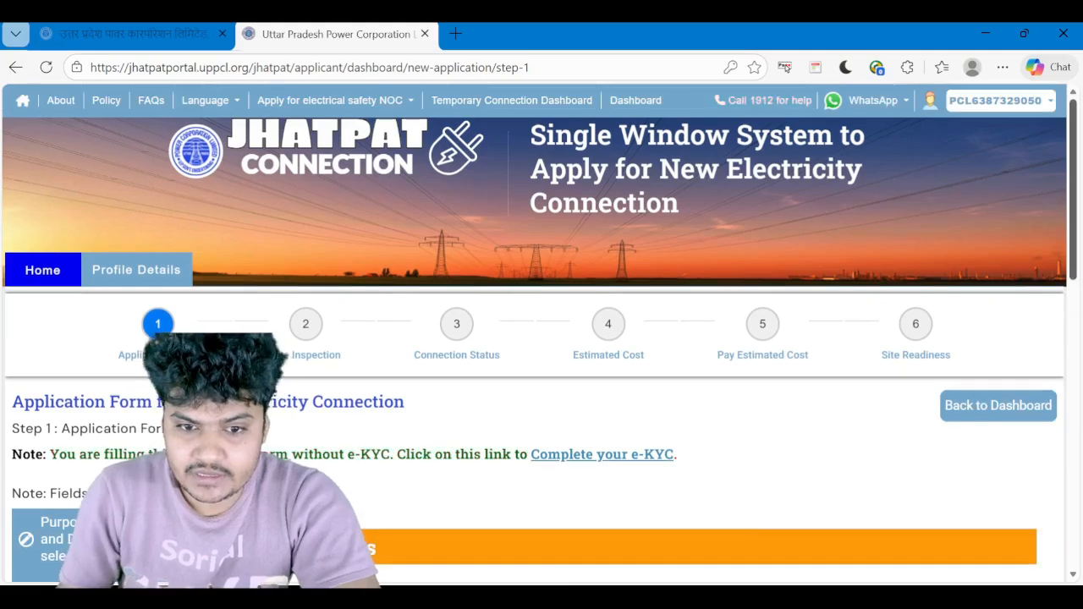
scroll(619, 338, "down", 9)
scroll(619, 338, "up", 5)
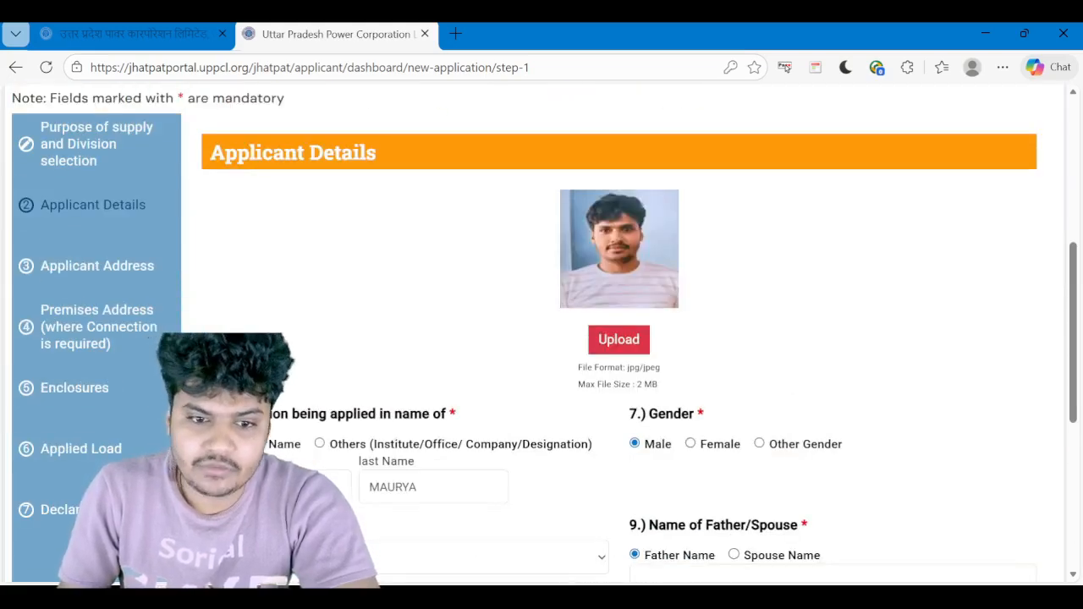
scroll(620, 339, "down", 5)
scroll(619, 338, "up", 5)
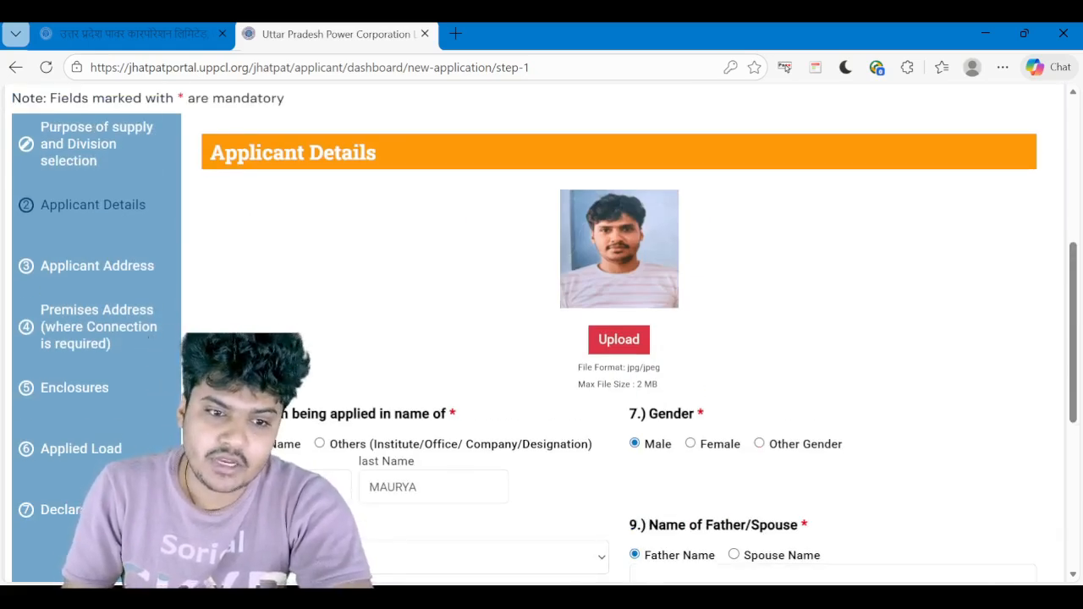
scroll(620, 338, "down", 5)
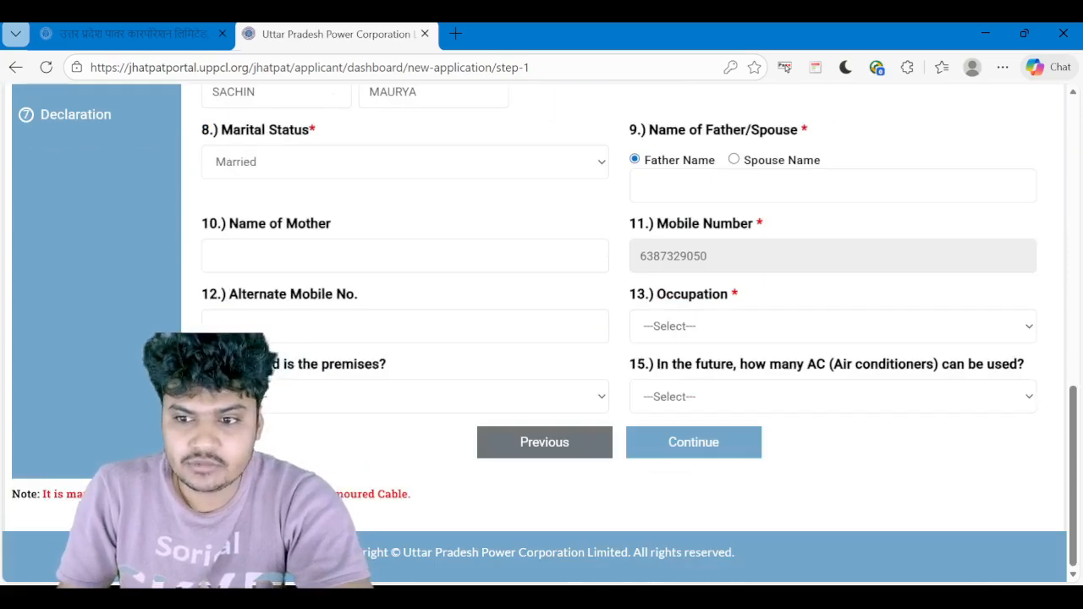
Enter the father's name, set occupation to Others, and save the Applicant Details.
scroll(619, 338, "up", 3)
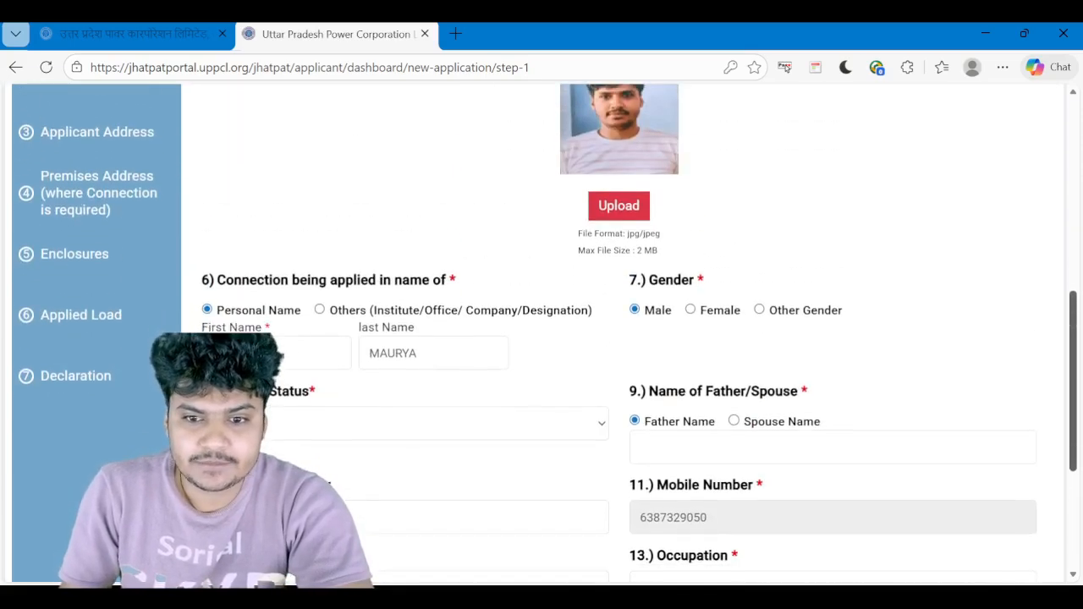
left_click(833, 448)
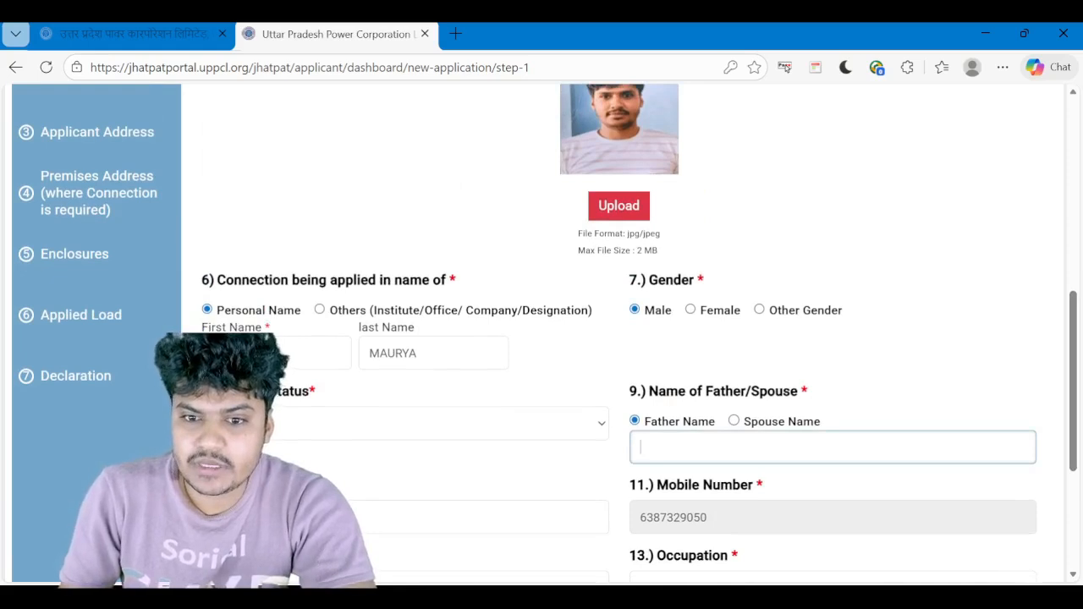
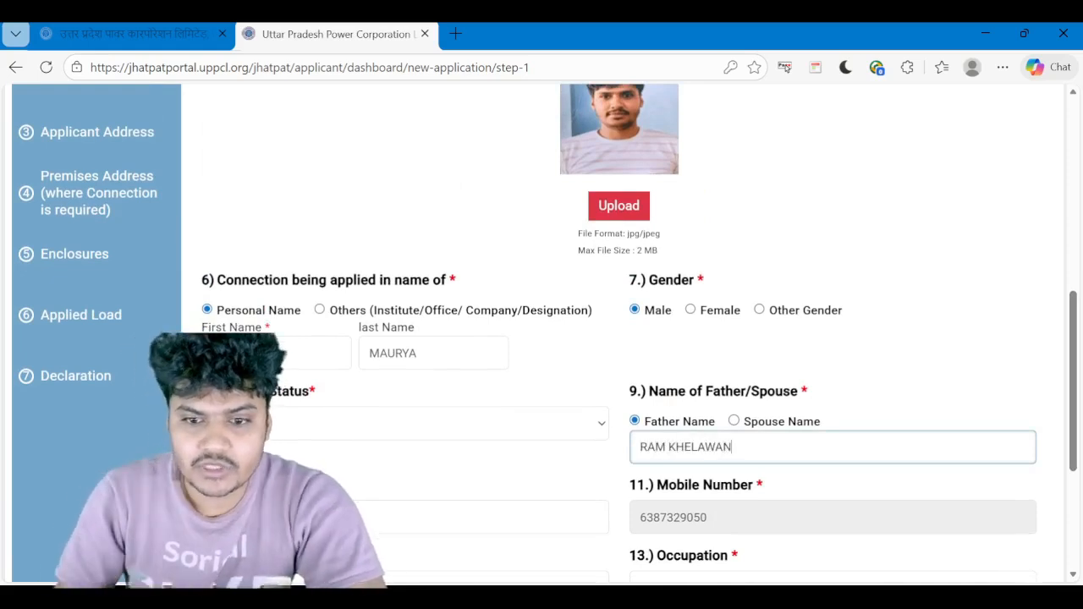
key("Tab")
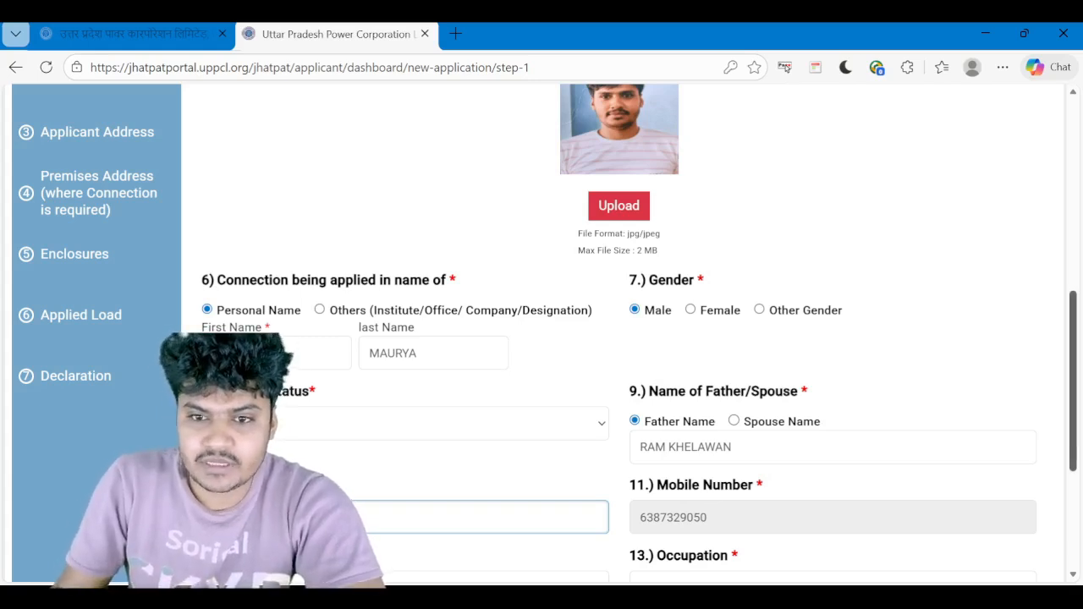
left_click_drag(1072, 382, 1073, 450)
left_click(254, 396)
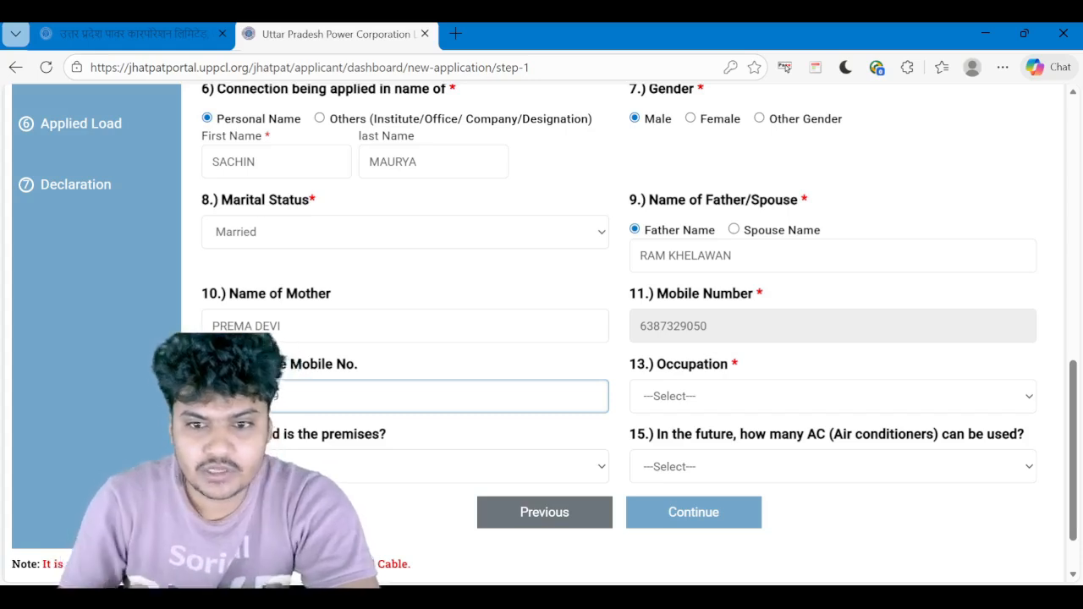
key("Tab")
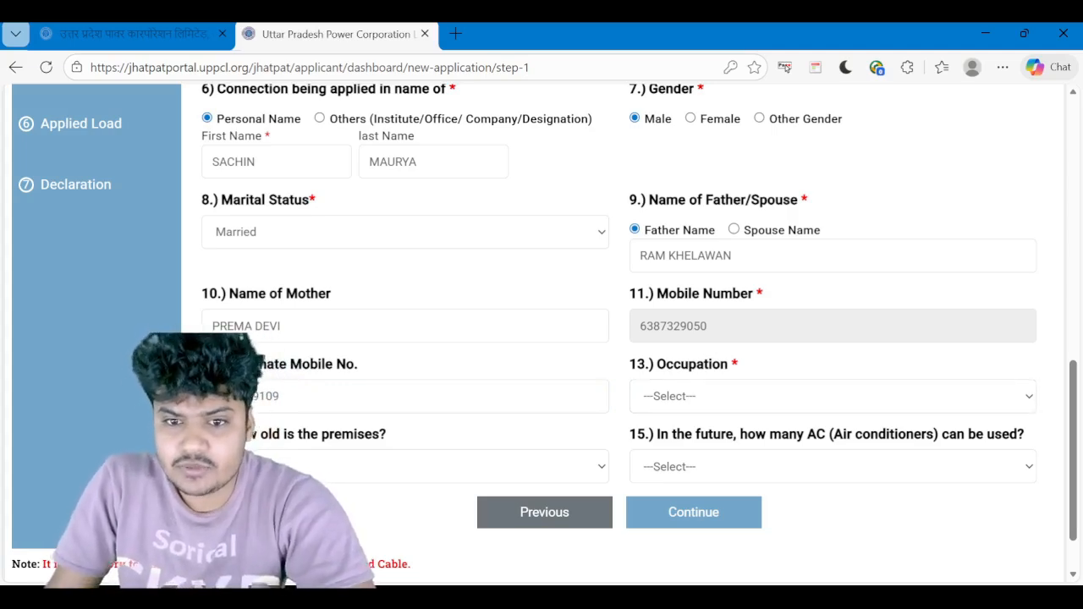
key("o")
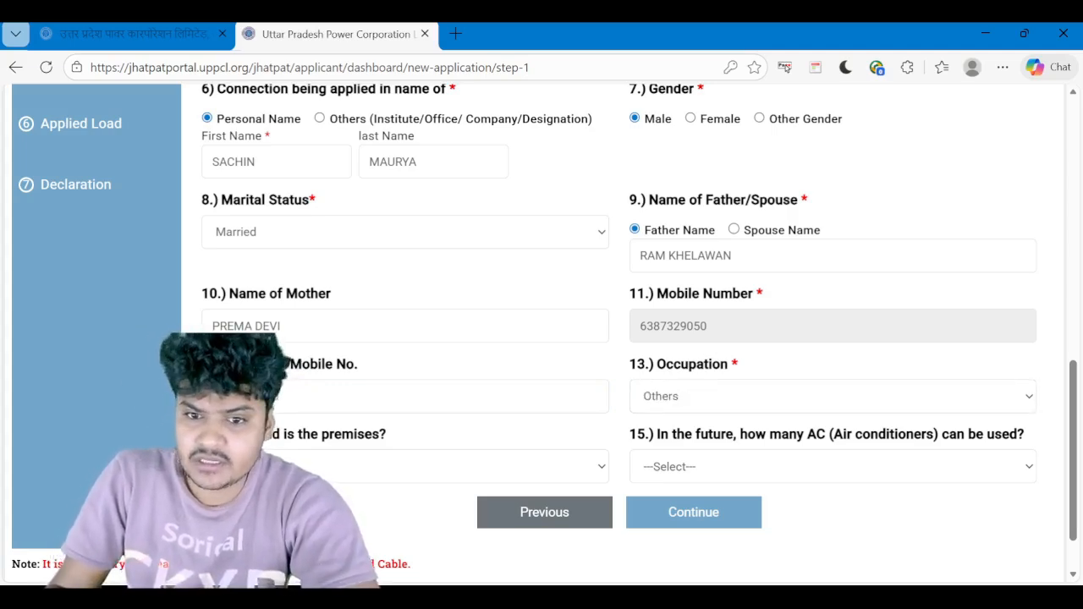
key("Tab")
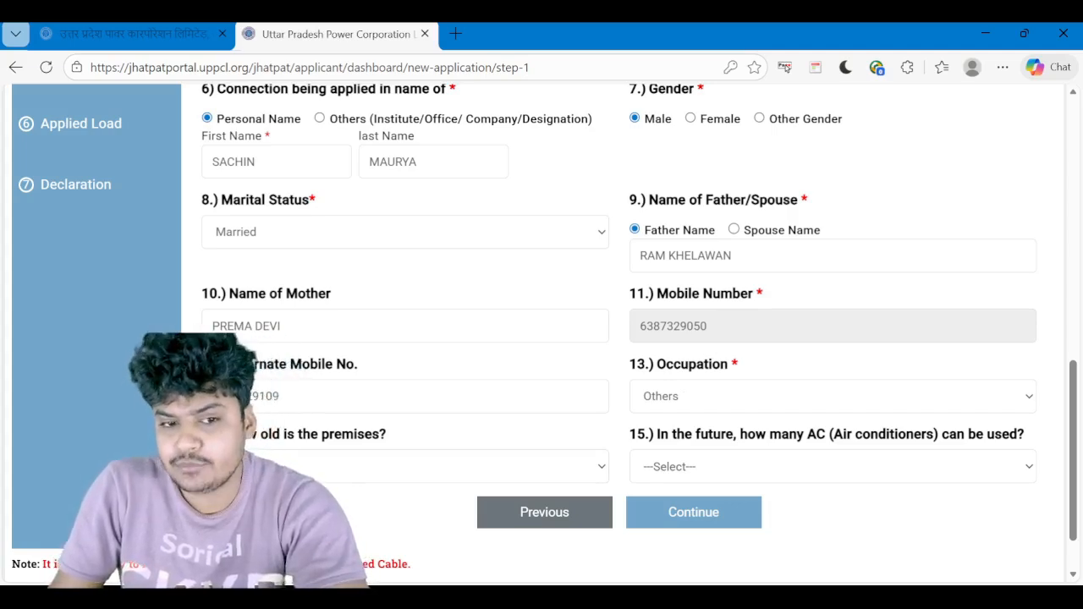
key("Tab")
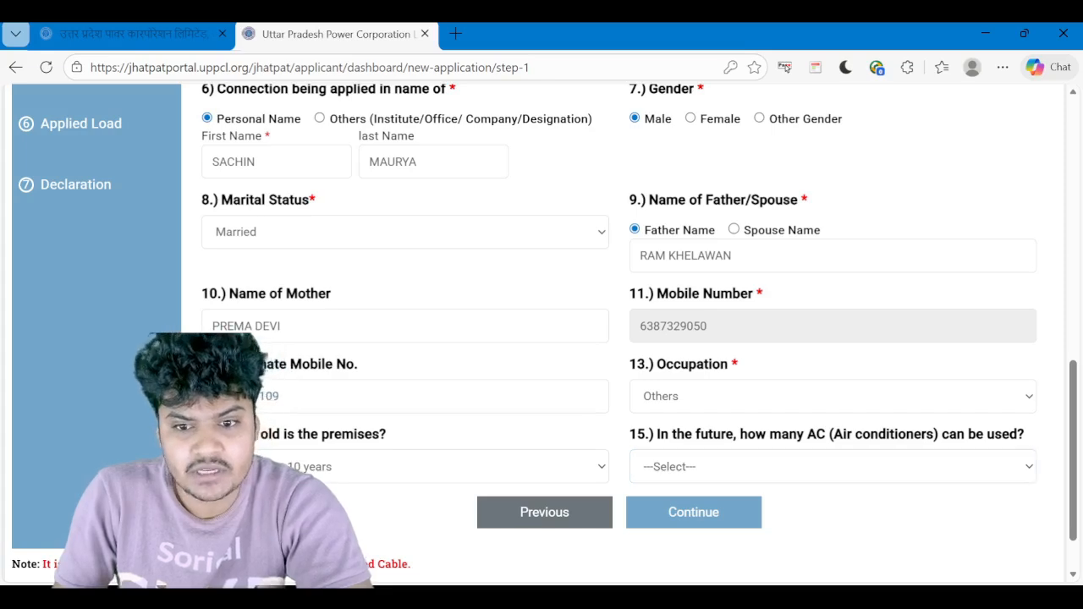
left_click(694, 513)
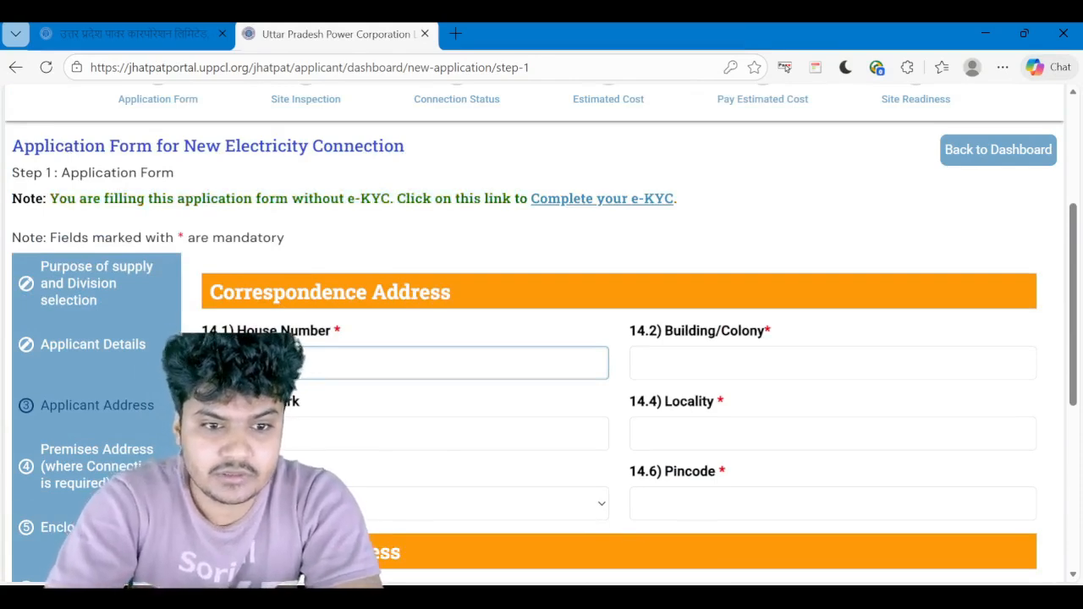
Enter the correspondence building/colony and locality, fixing typos in the locality.
left_click(832, 363)
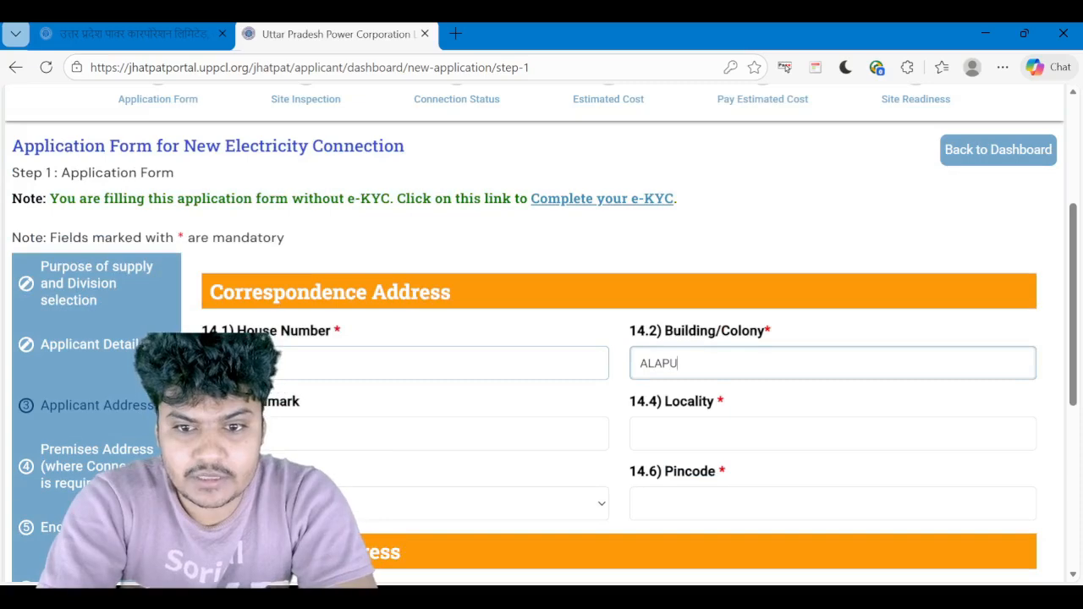
key("Tab")
key("Tab")
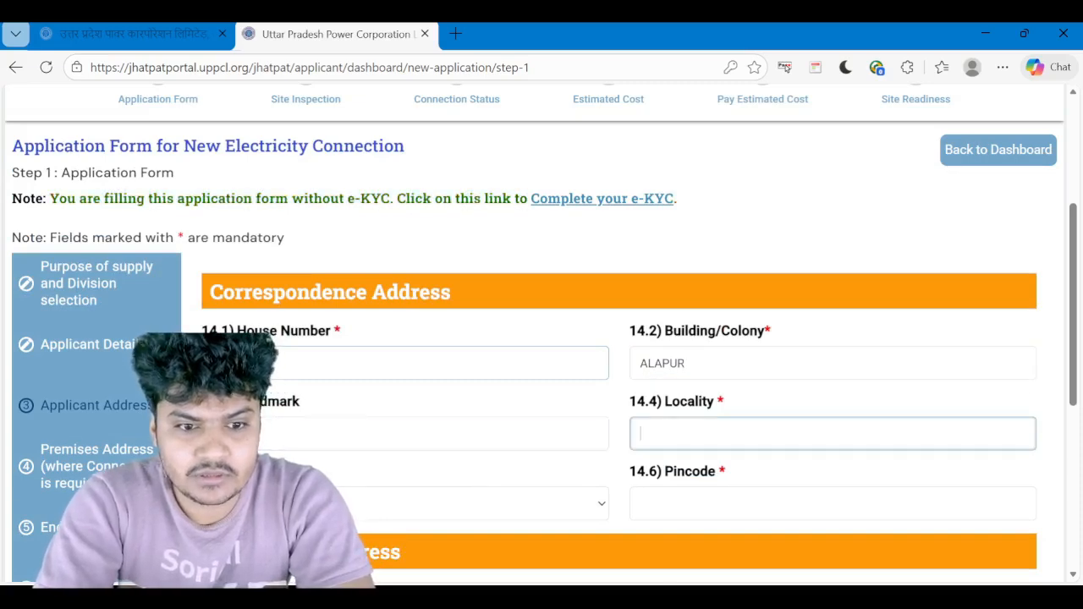
type("PRATAPA")
key("BackSpace")
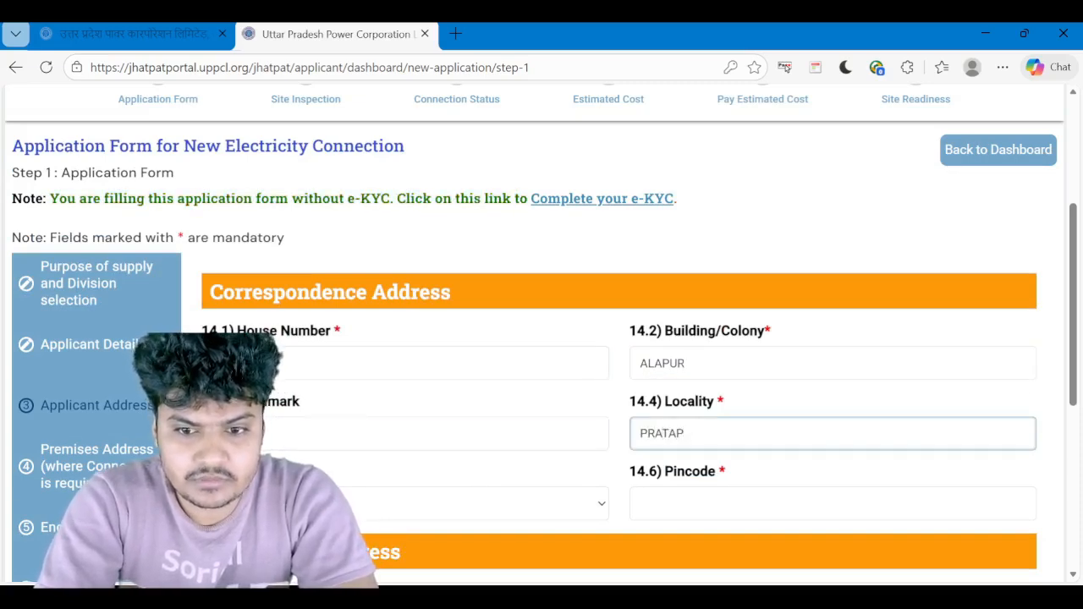
type("E")
key("BackSpace")
key("BackSpace")
type("PGARH")
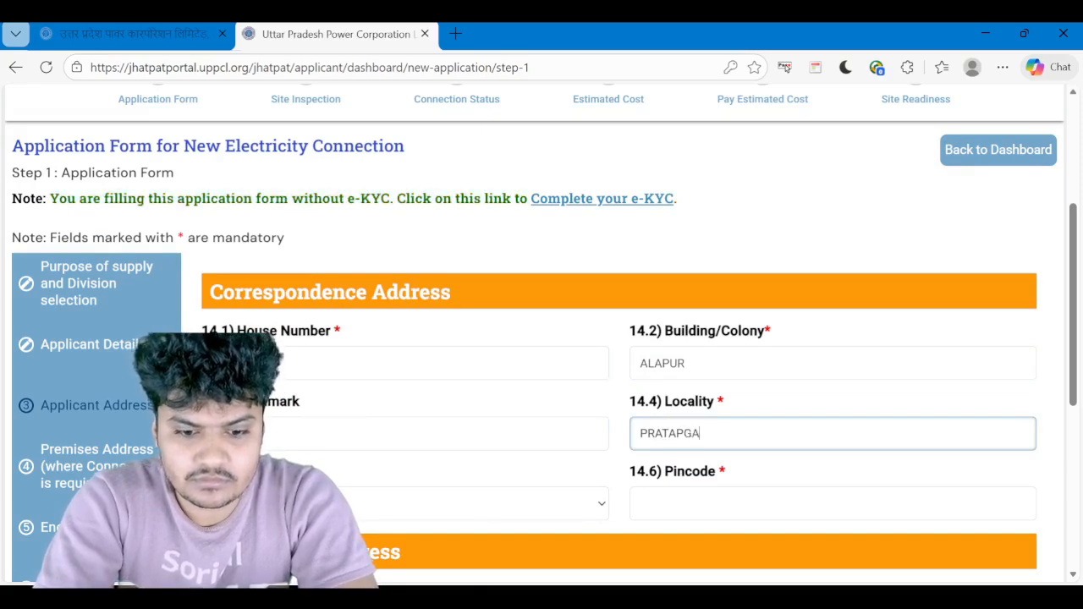
key("Tab")
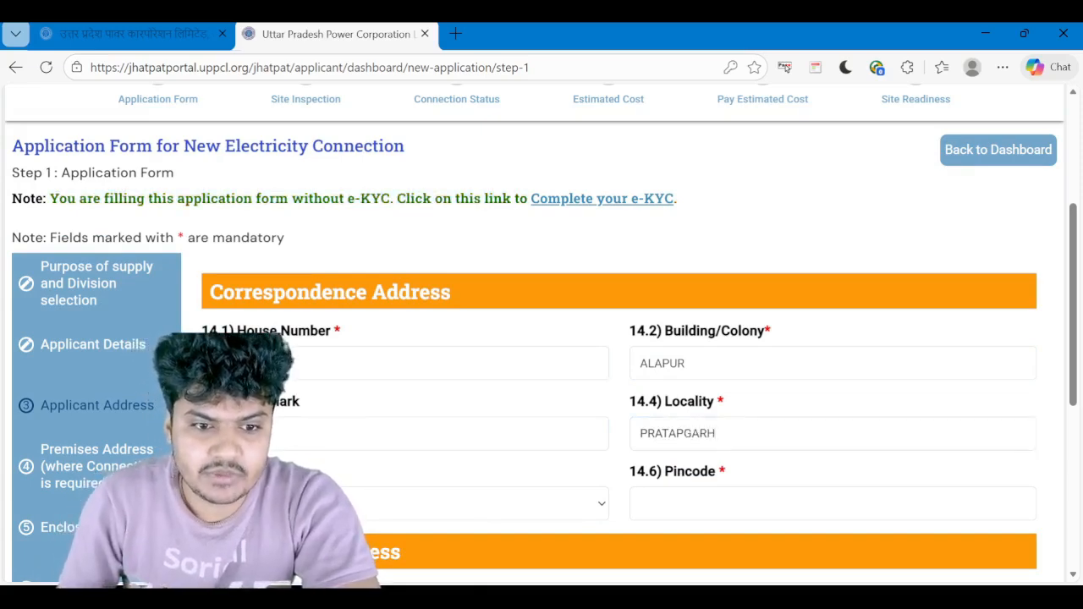
key("Tab")
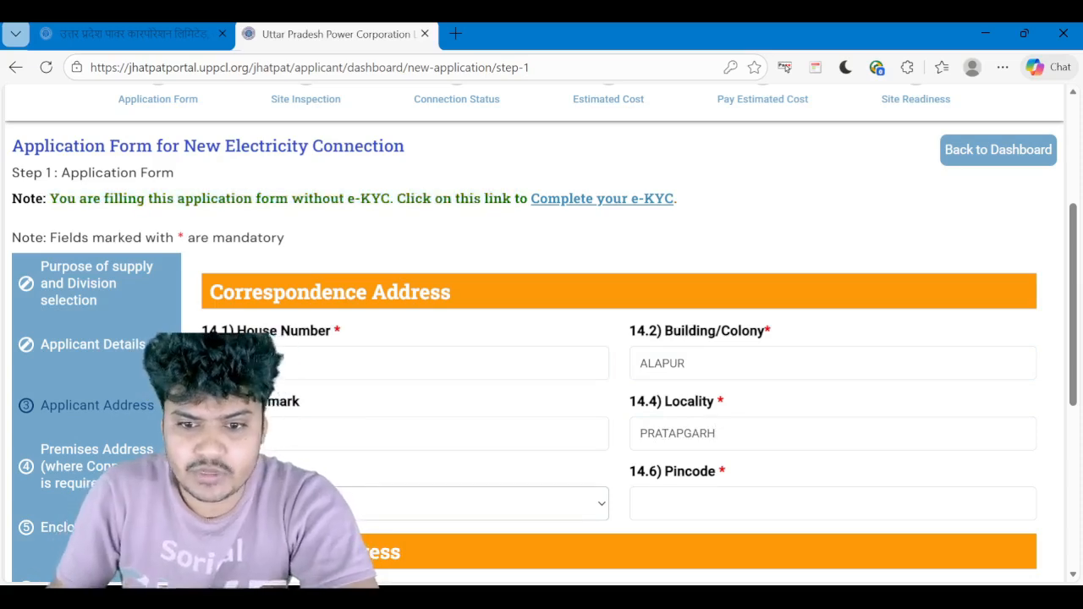
key("Tab")
Enter the correspondence pincode and mark the permanent address as the same.
type("229408")
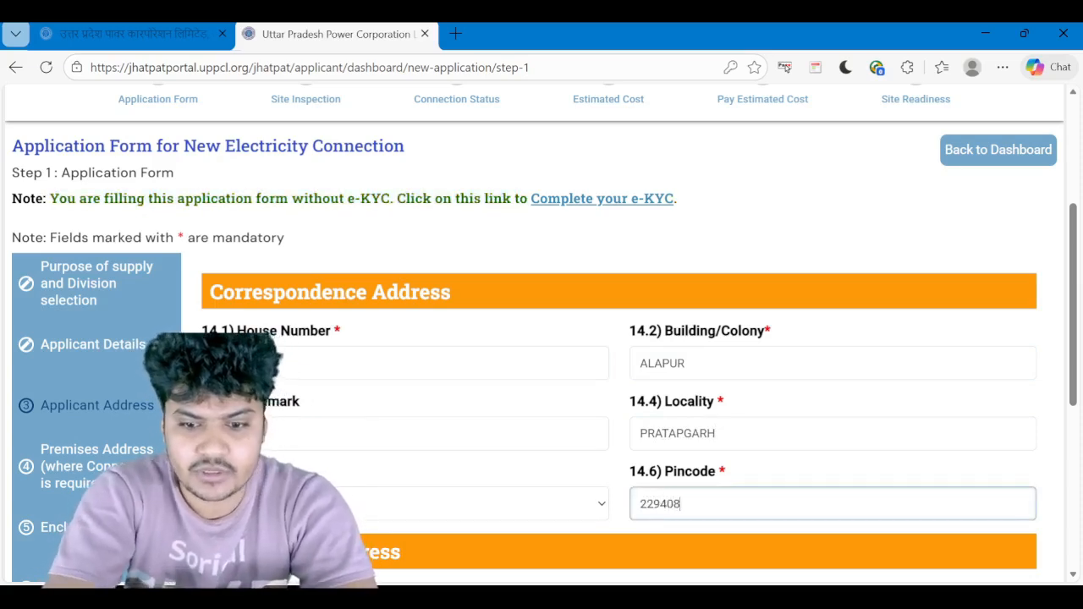
key("BackSpace")
type("7")
scroll(542, 338, "down", 5)
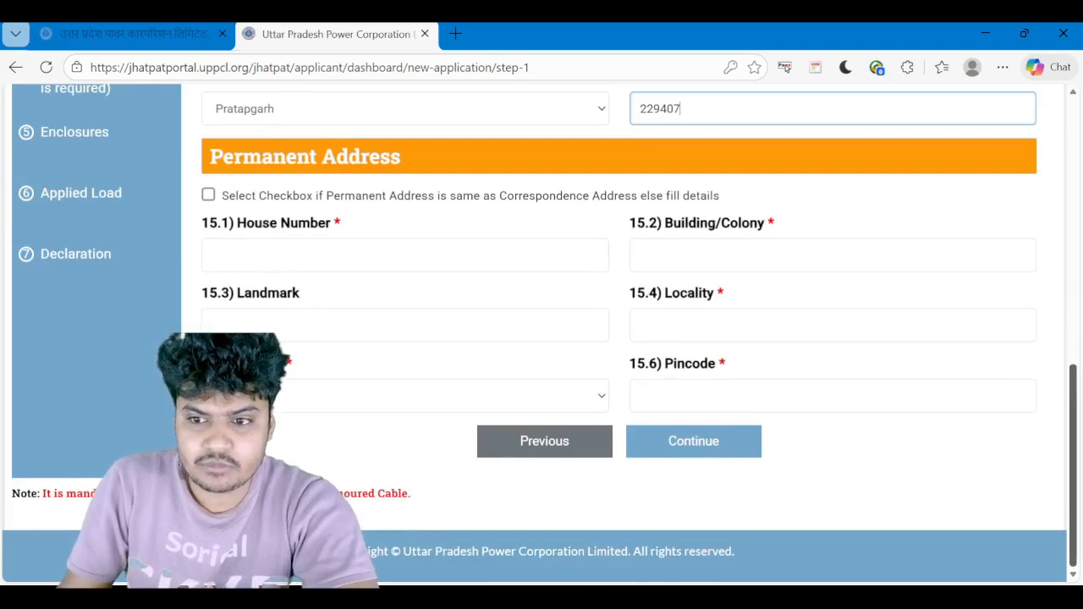
scroll(541, 339, "up", 1)
left_click(208, 249)
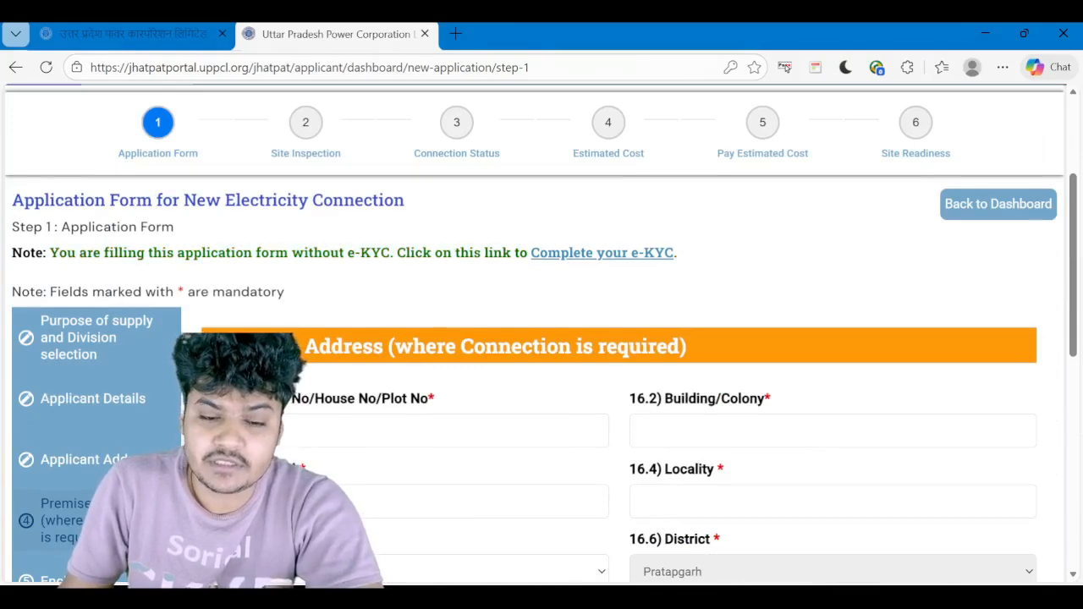
left_click(254, 431)
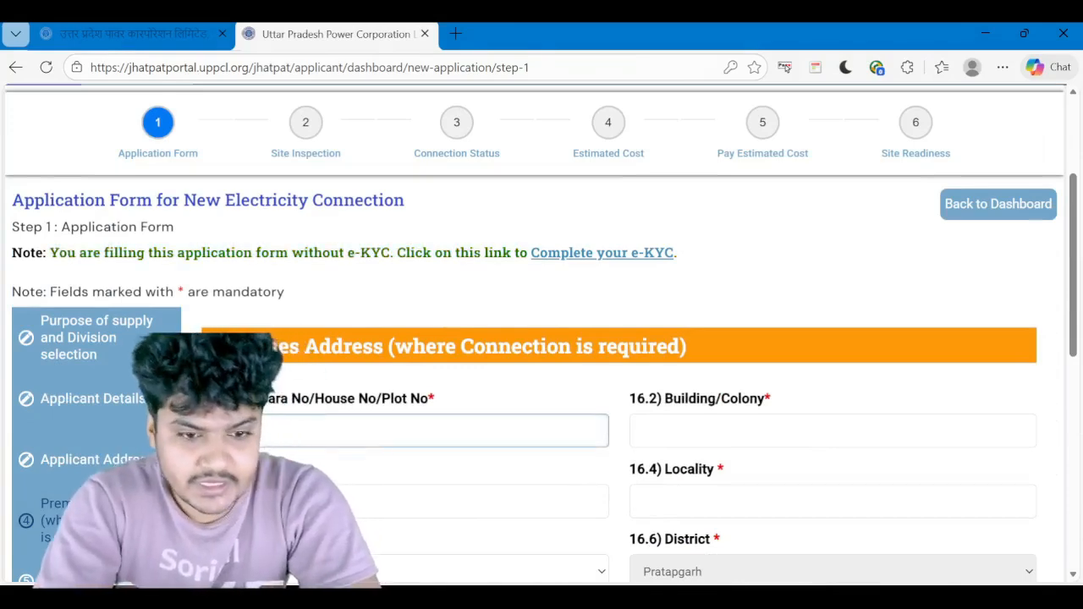
left_click(832, 430)
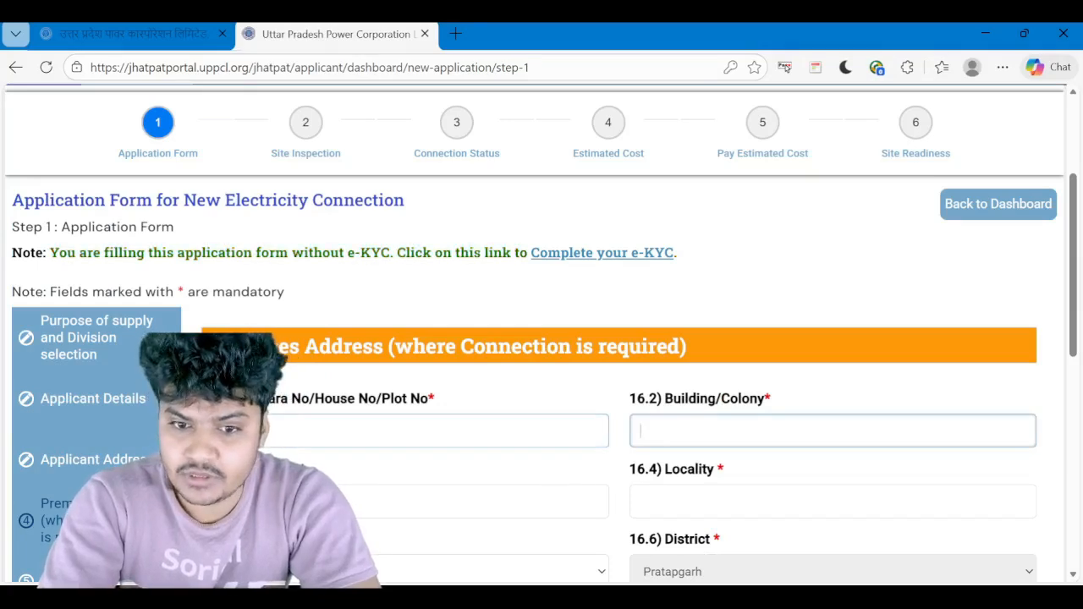
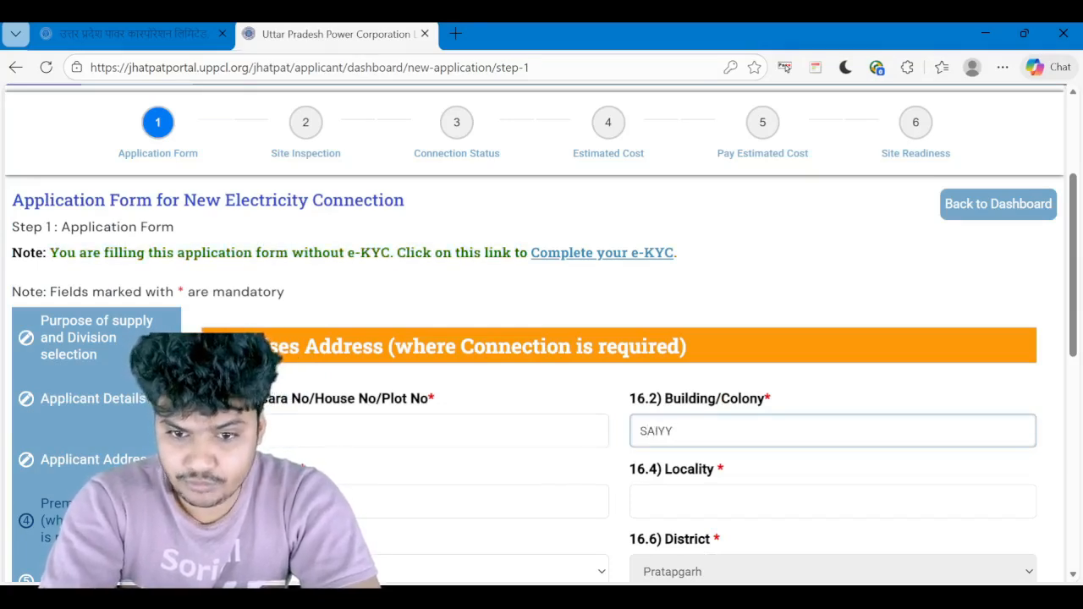
key("BackSpace")
key("BackSpace")
key("BackSpace")
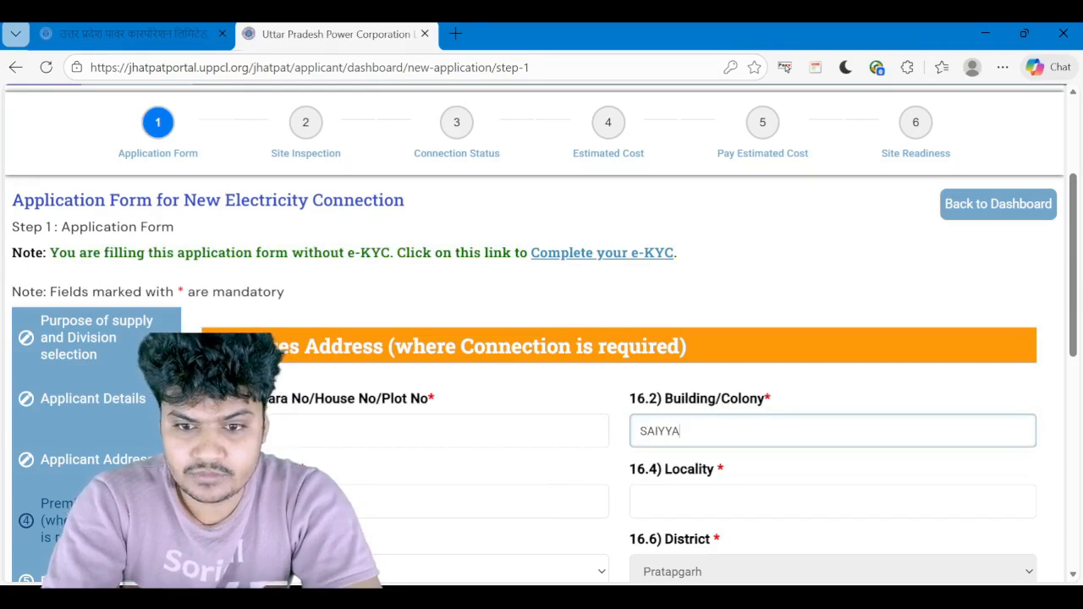
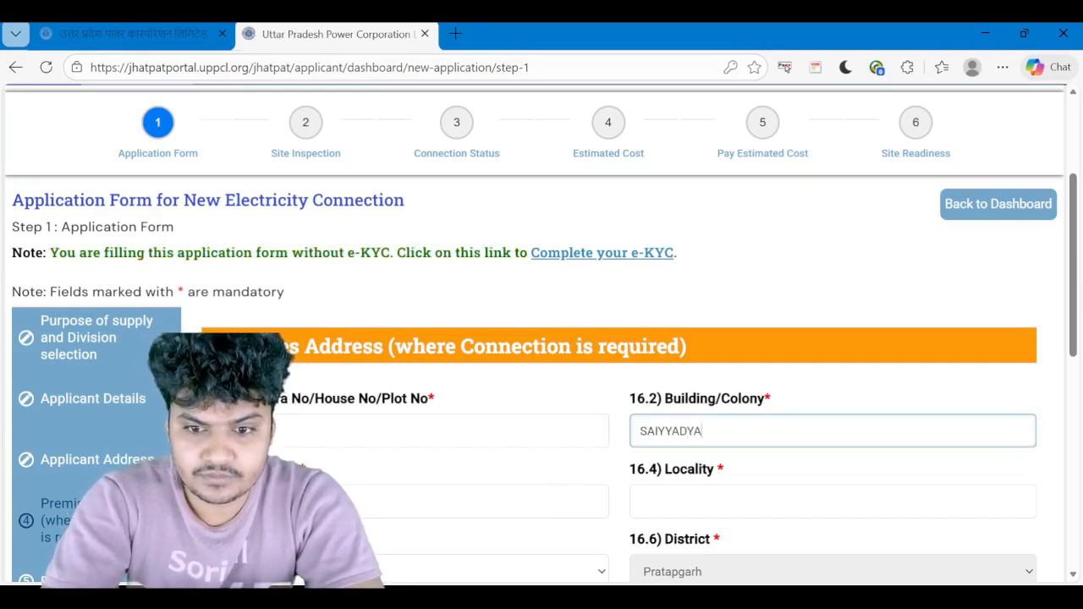
key("BackSpace")
key("BackSpace")
key("BackSpace")
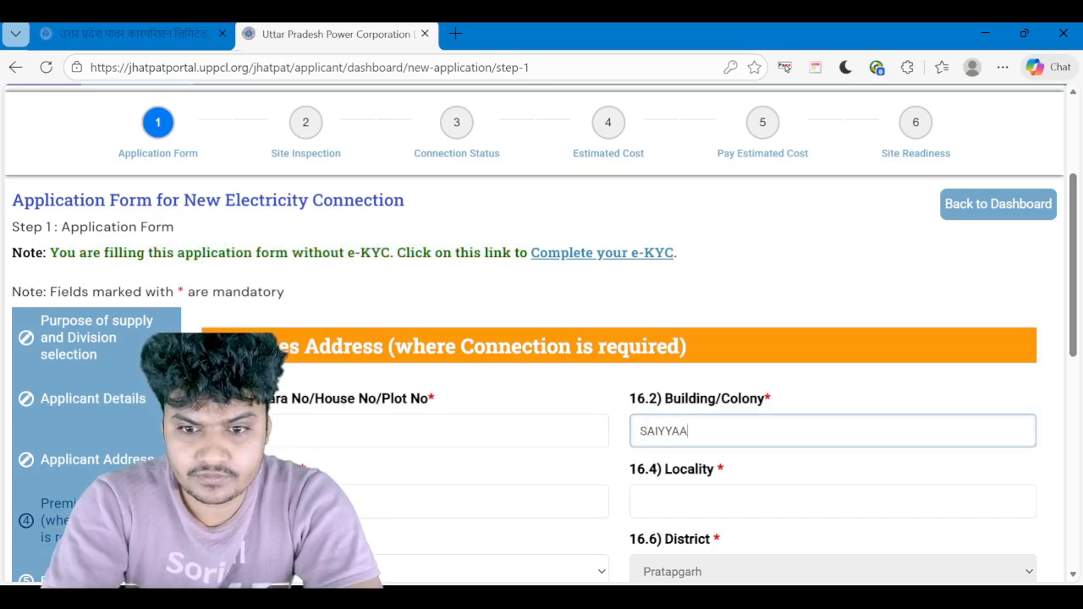
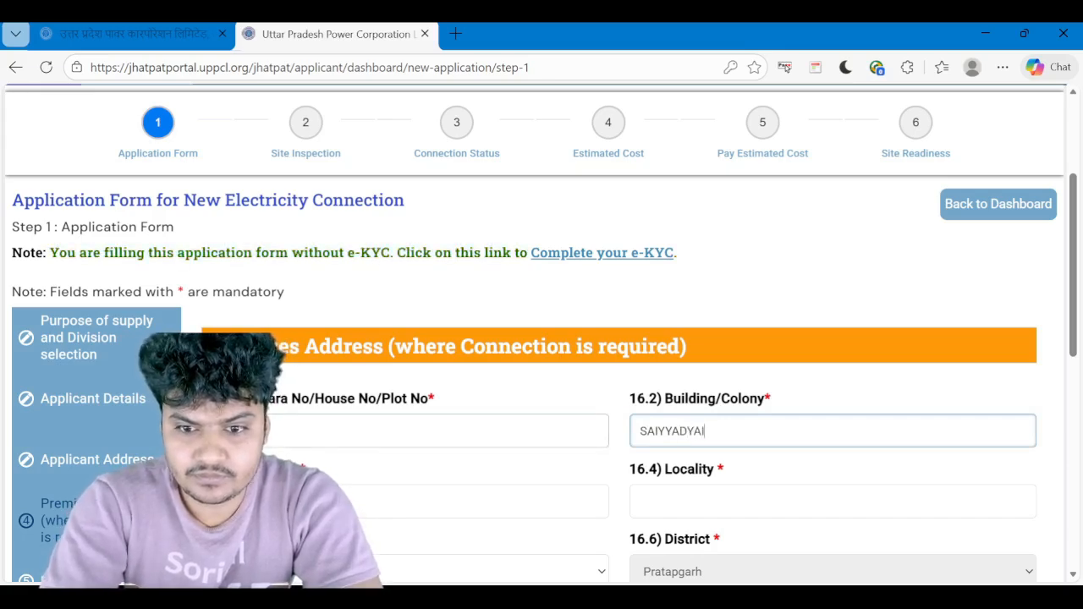
key("BackSpace")
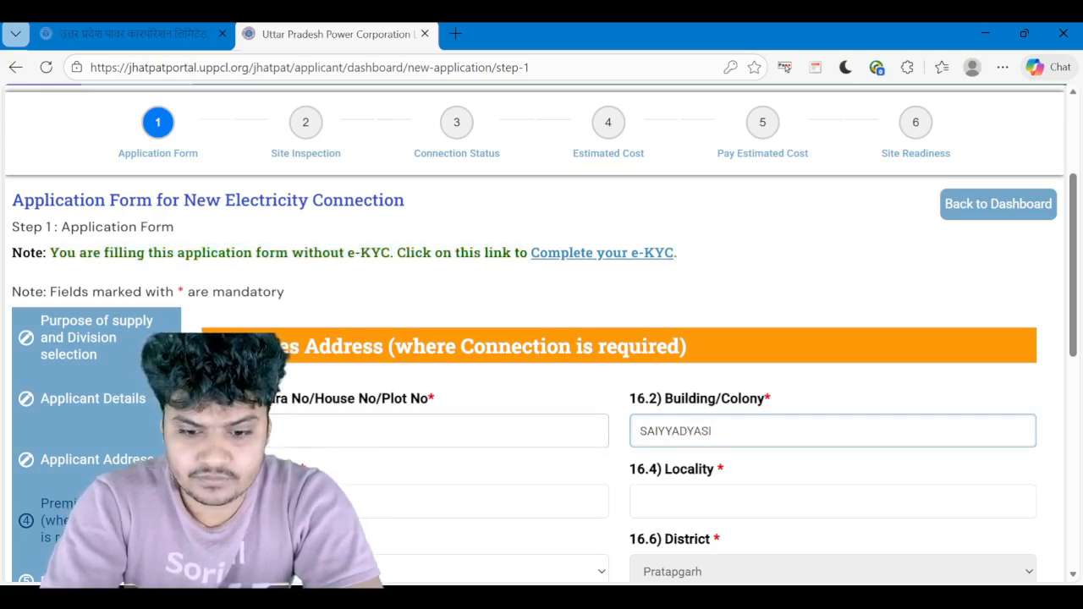
left_click(296, 502)
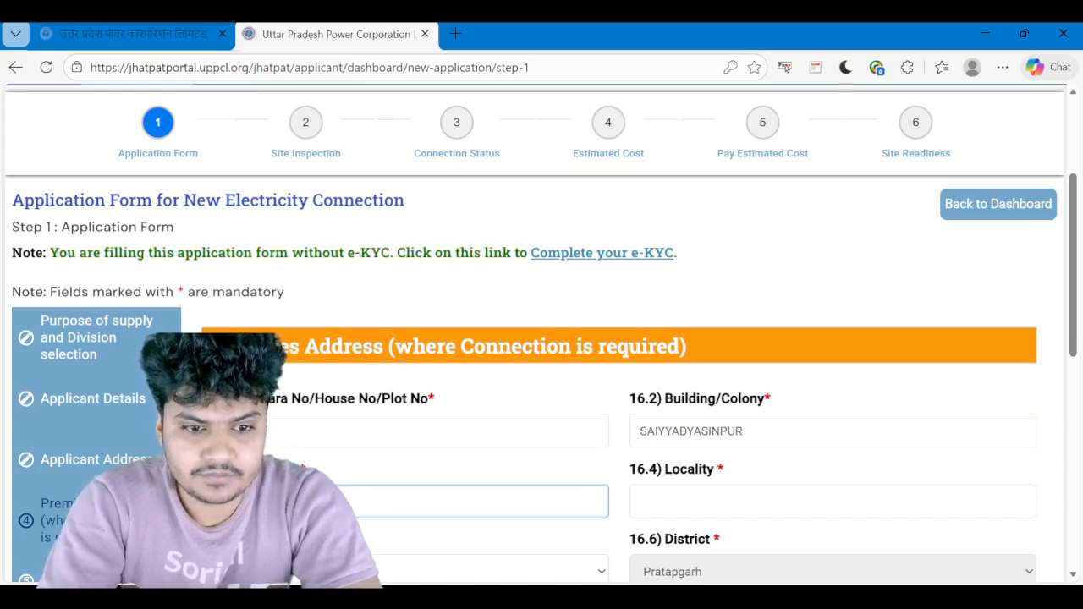
left_click(640, 502)
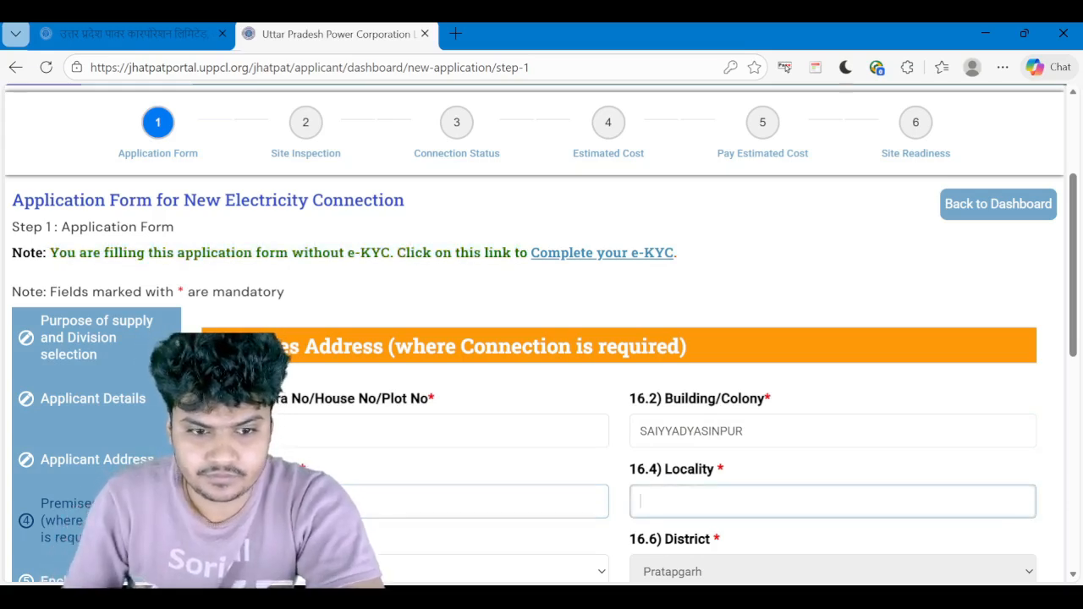
left_click(405, 502)
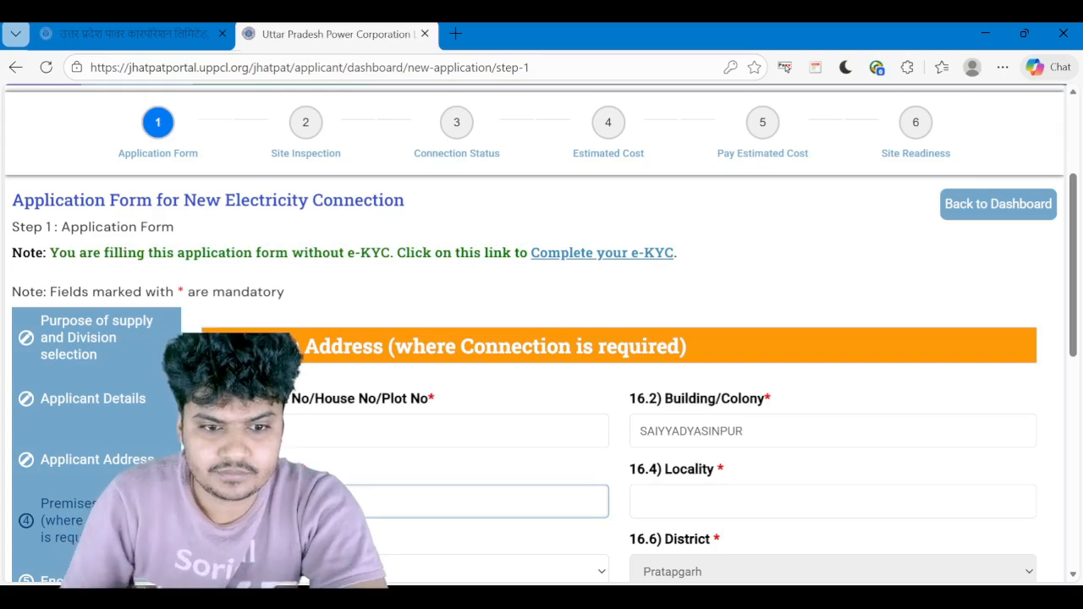
left_click(640, 501)
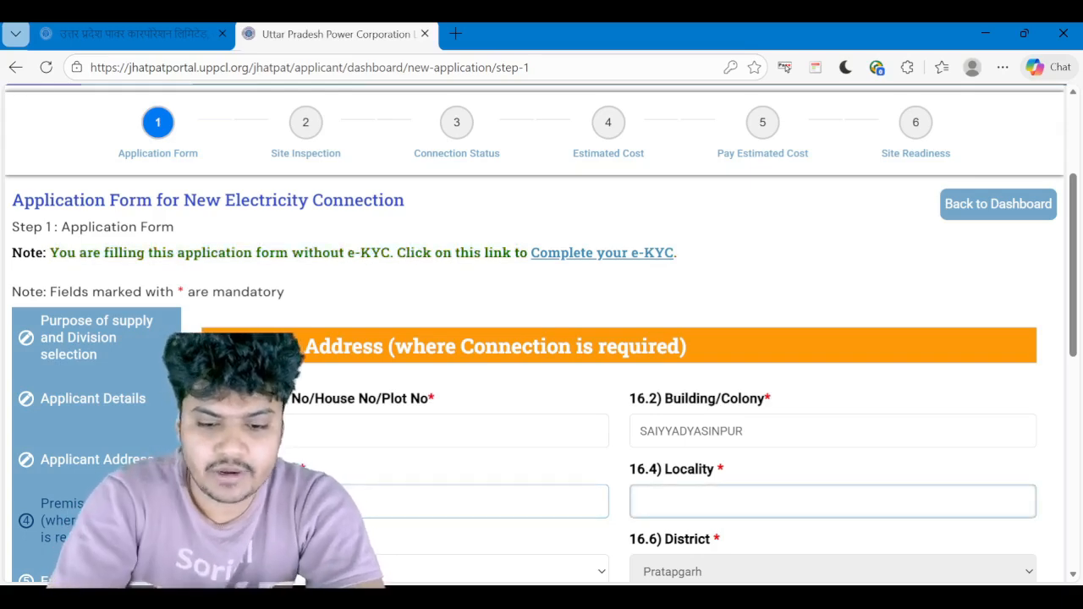
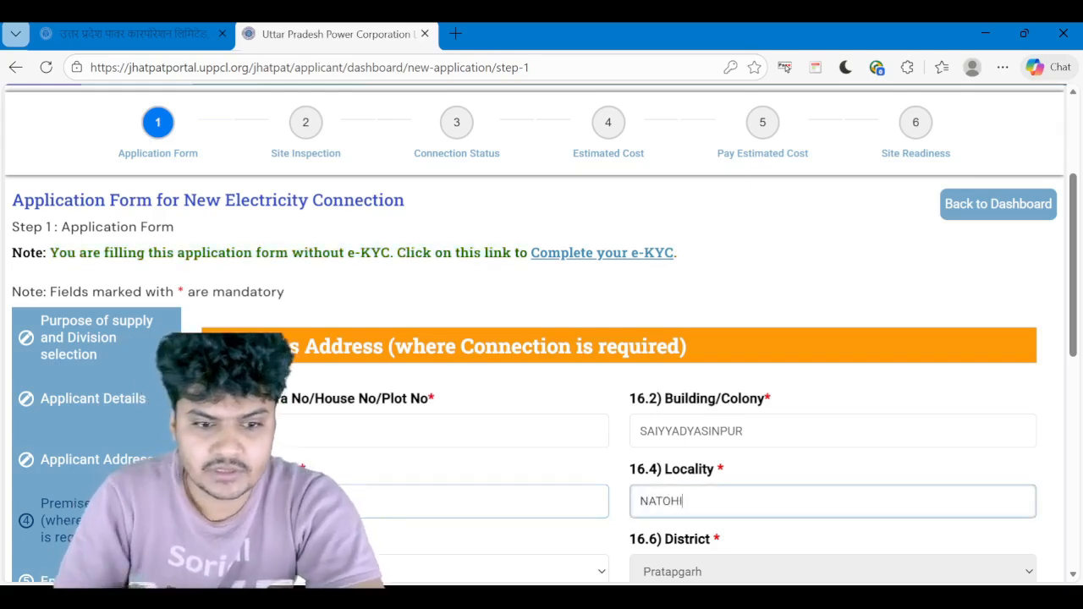
scroll(541, 339, "down", 1)
scroll(542, 338, "down", 3)
left_click(404, 176)
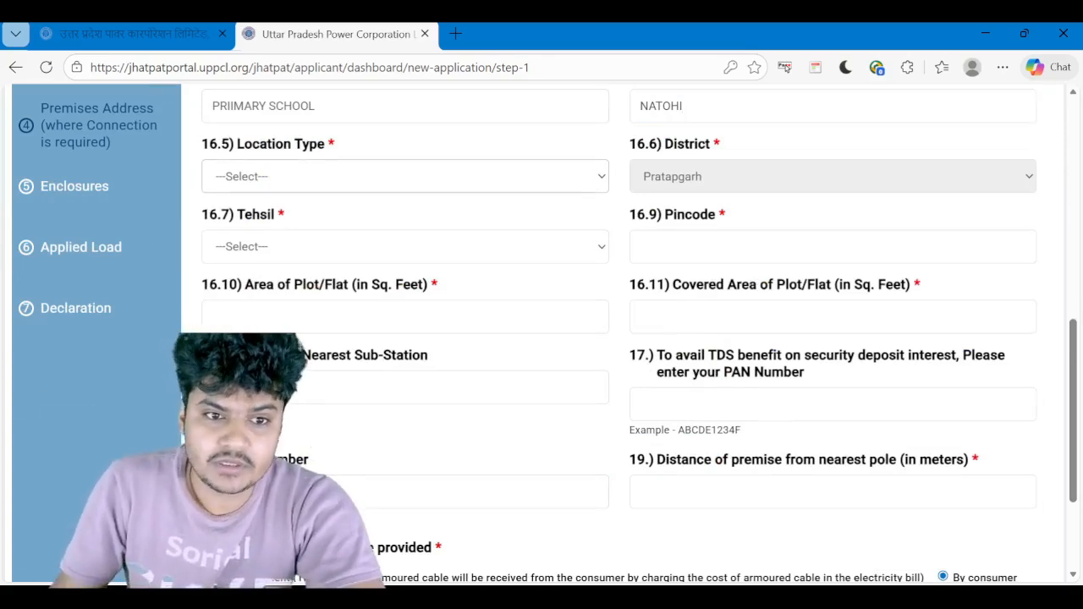
Set location type RURAL and tehsil Kunda, and search the village starting with 'nat'.
left_click(405, 222)
left_click(404, 246)
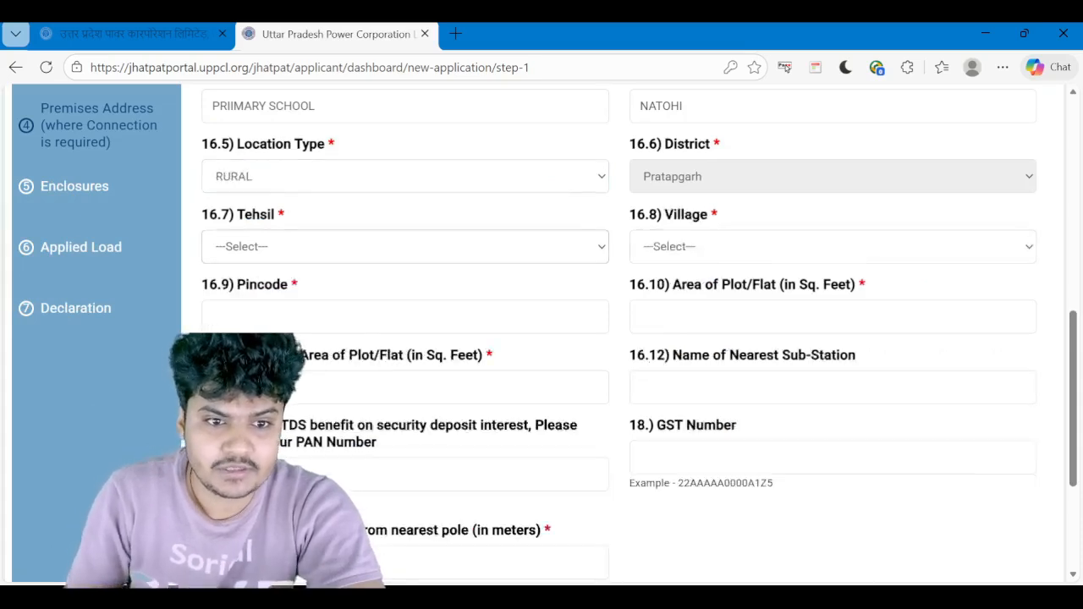
left_click(405, 292)
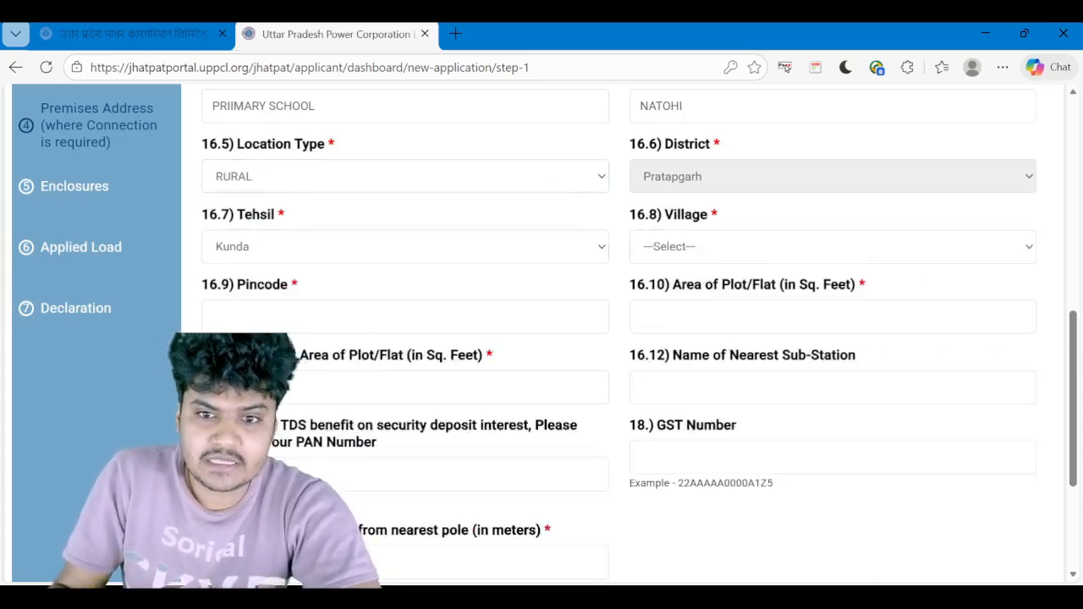
left_click(832, 246)
type("nat")
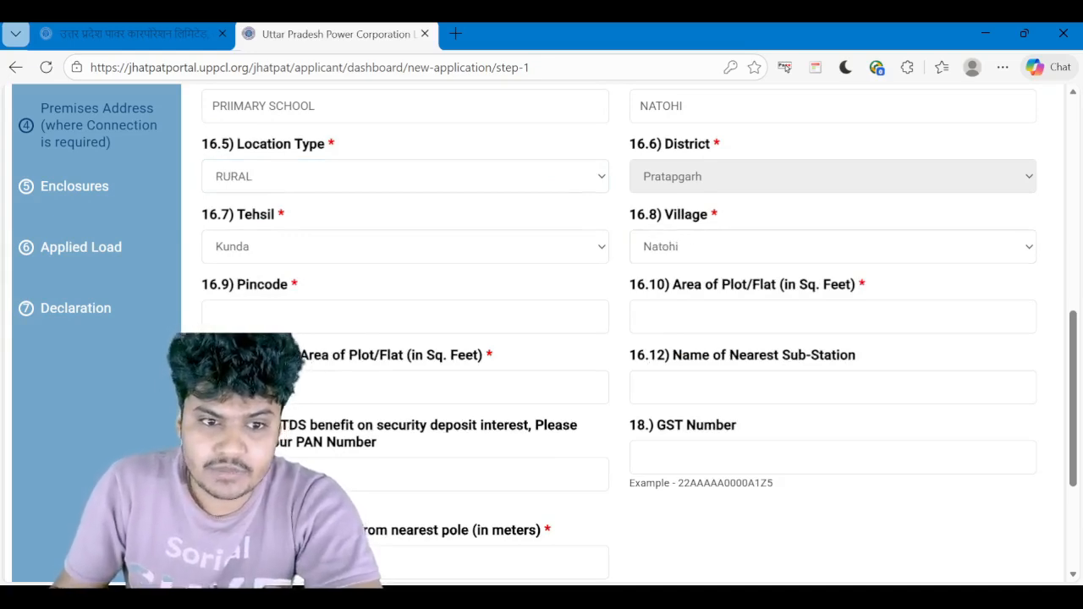
Enter pincode 229408, plot and covered area 400 sq ft, and sub-station KUSUWAPUR.
left_click(405, 317)
type("229408")
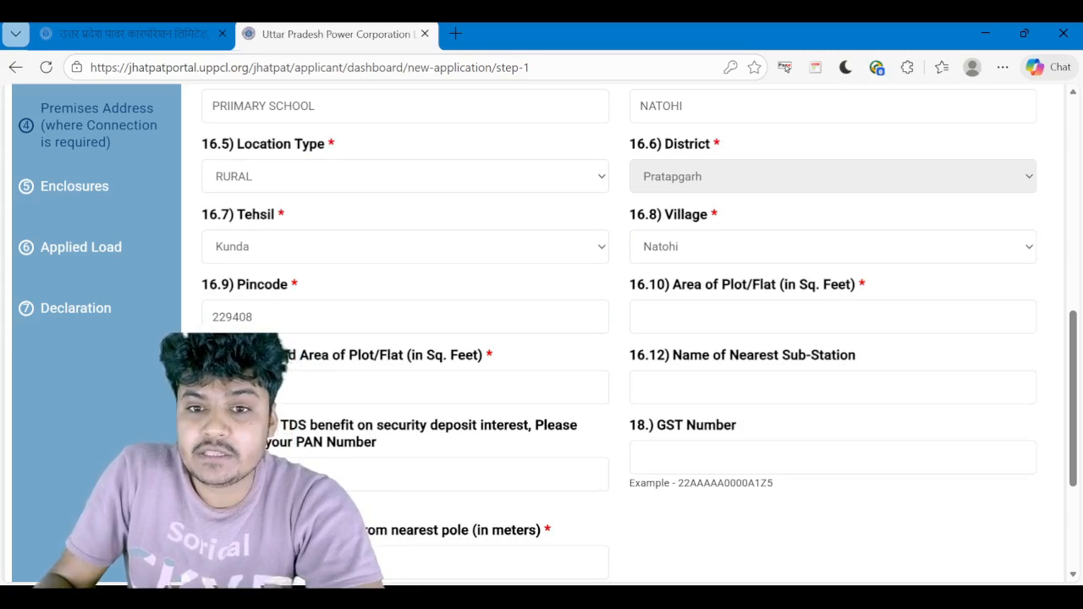
left_click(832, 318)
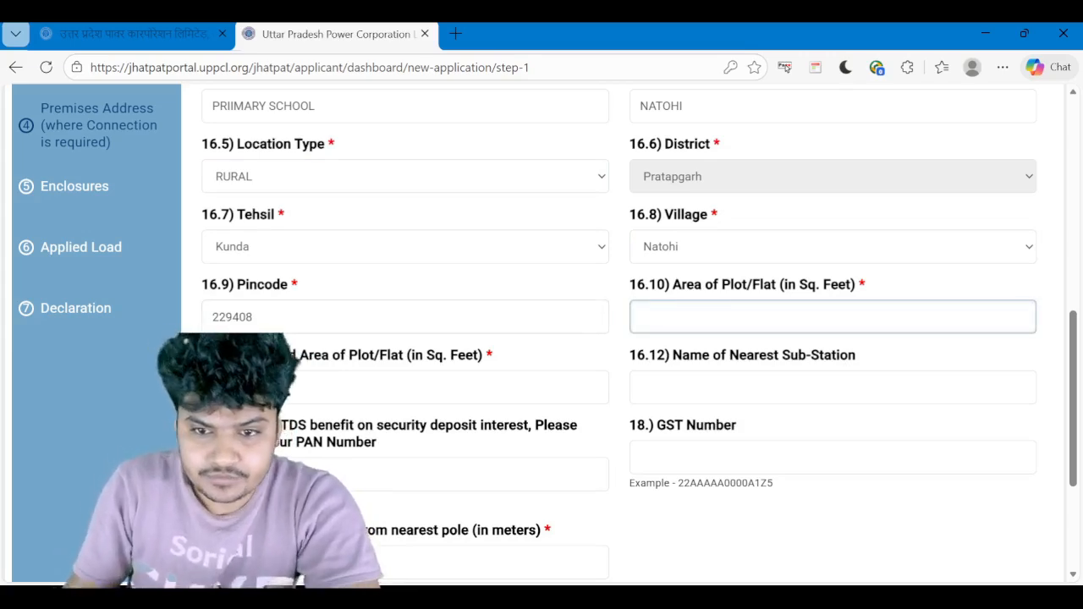
type("400")
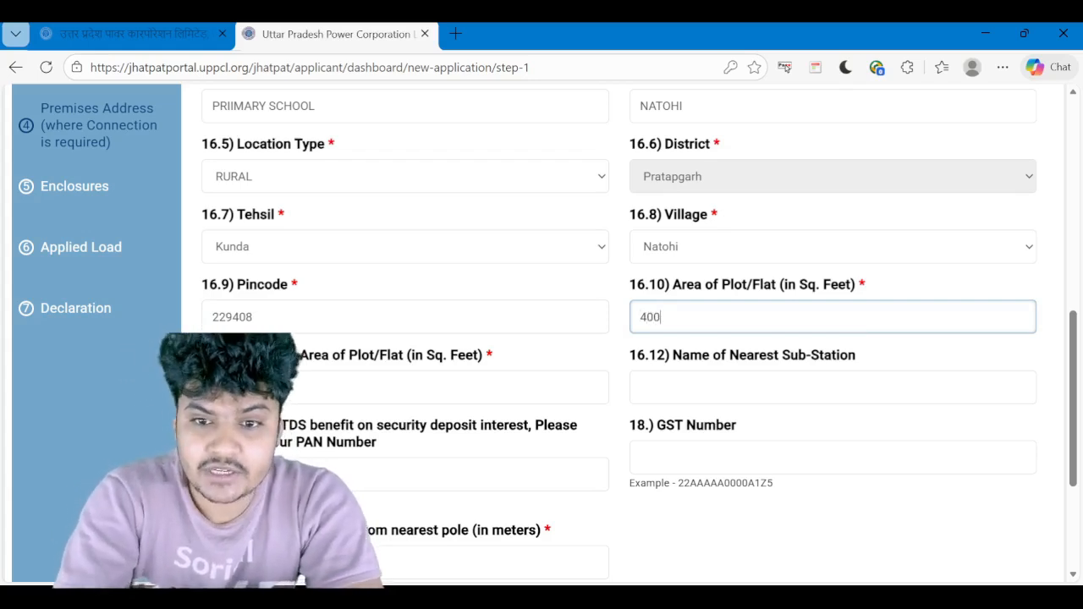
key("Tab")
key("Tab")
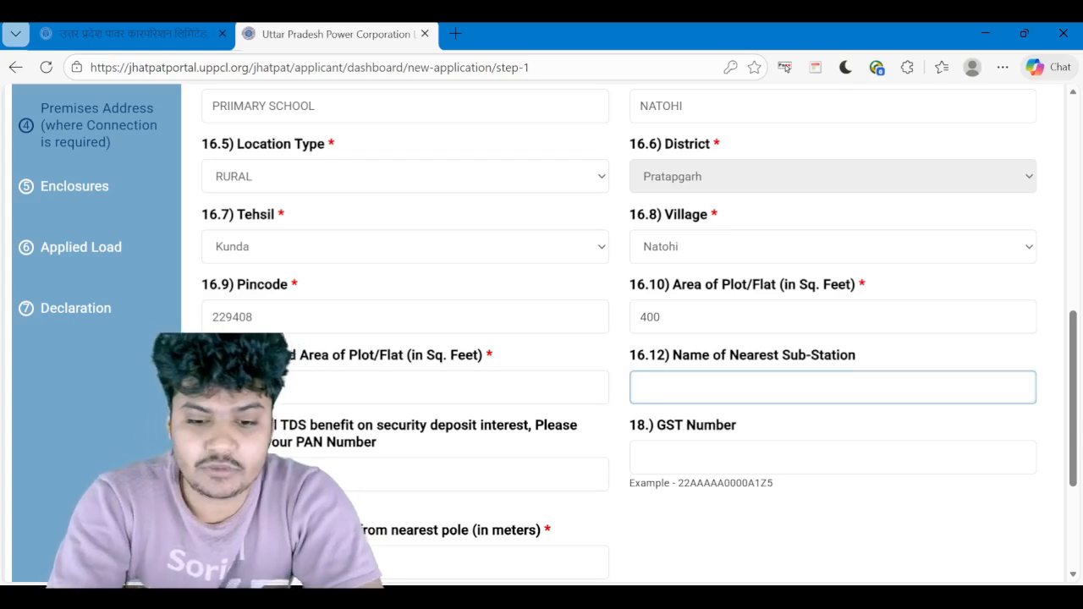
type("KUSUWAPUR")
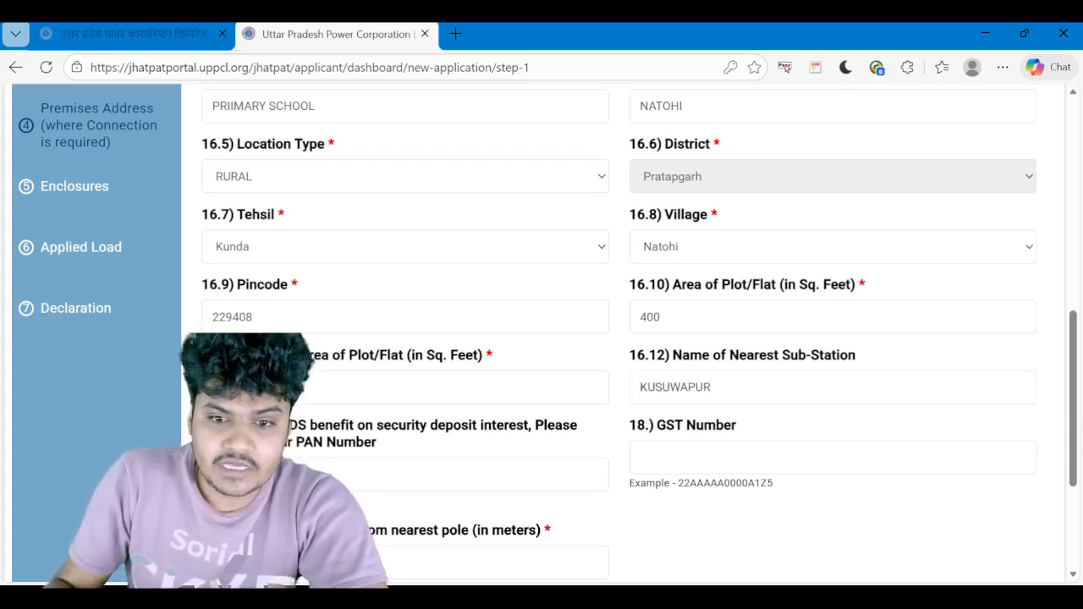
scroll(541, 338, "down", 3)
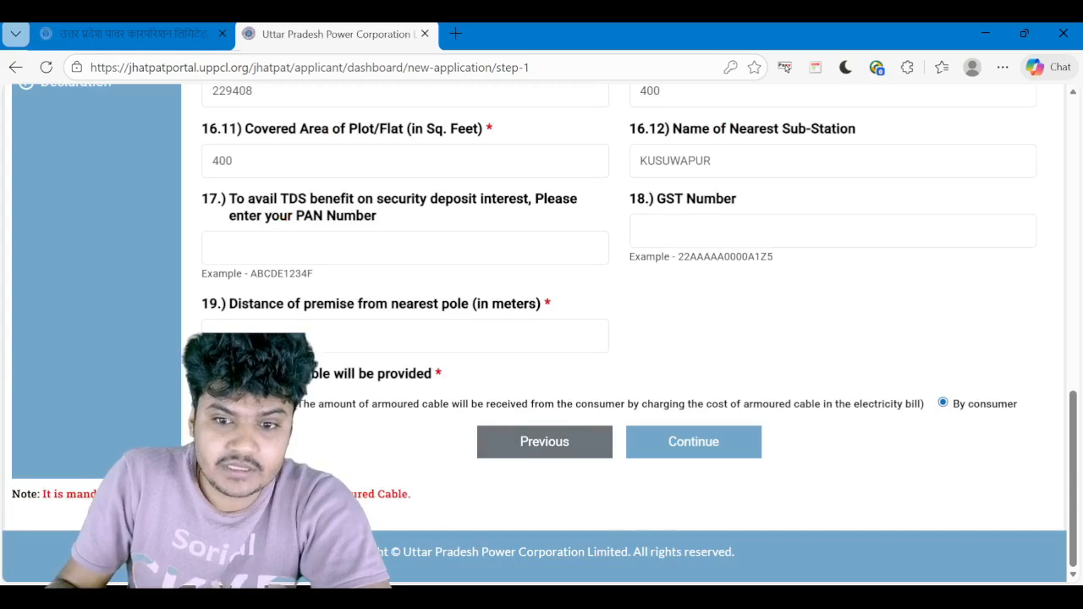
left_click(694, 442)
Fill field 19, the distance from the nearest pole, and save the address.
left_click(405, 335)
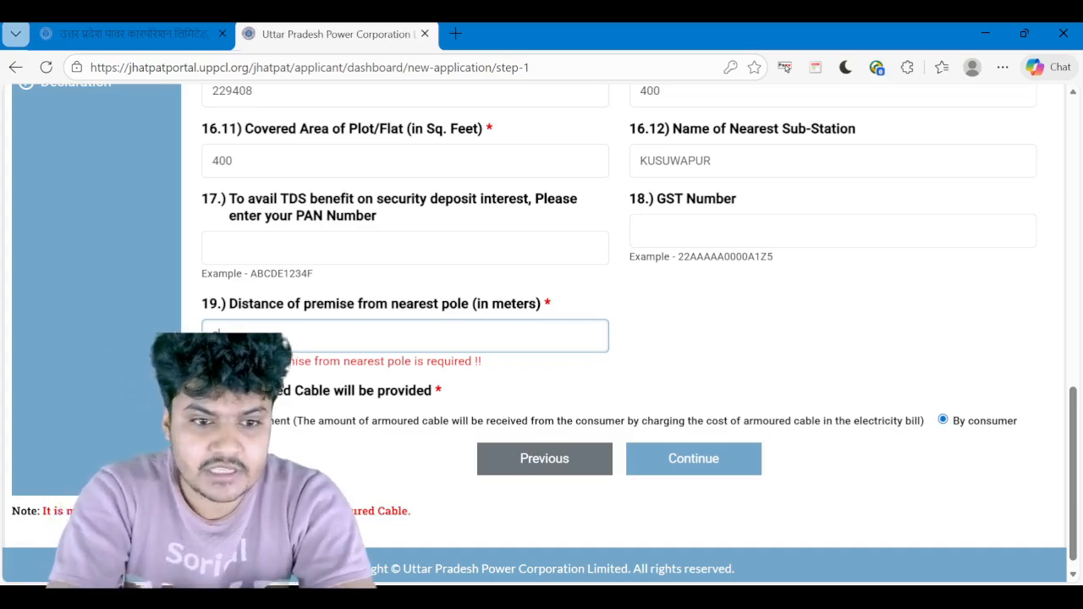
key("Tab")
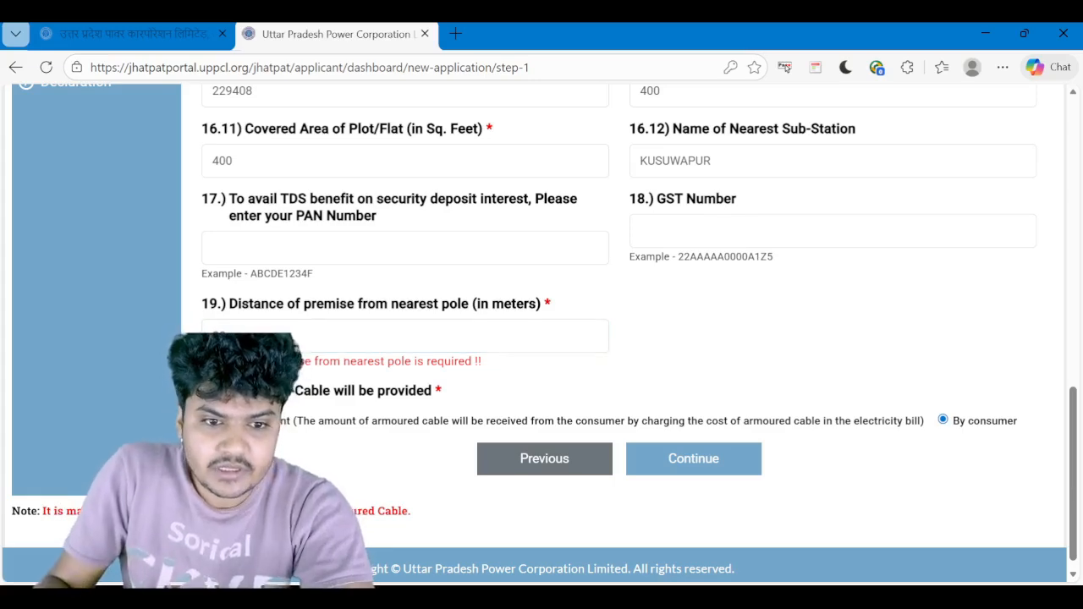
left_click(693, 458)
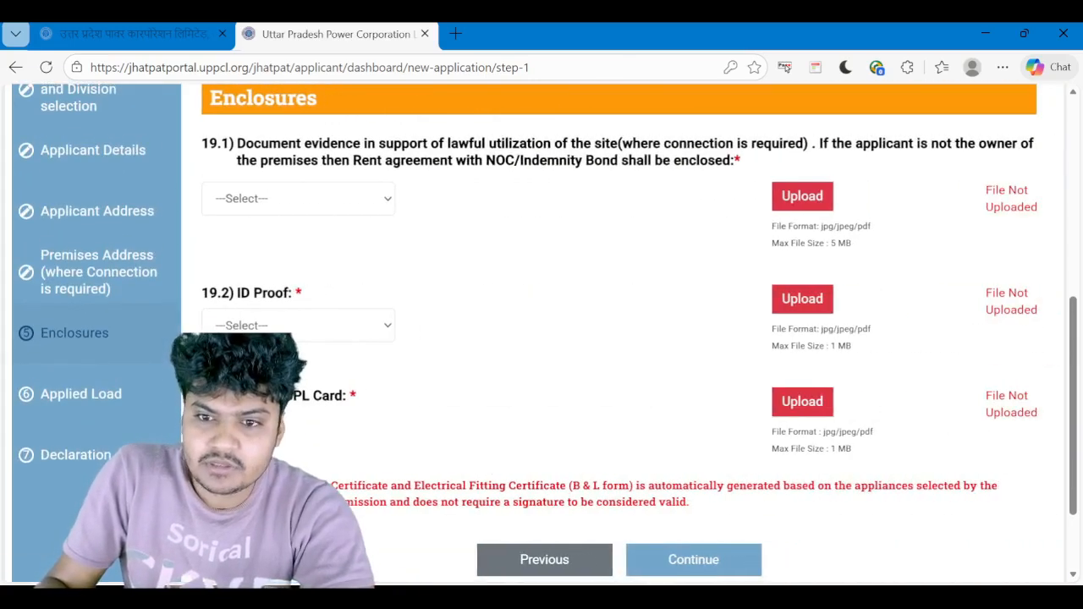
Upload the House Allotment Letter as the site proof document.
scroll(542, 334, "up", 5)
scroll(542, 334, "down", 1)
scroll(541, 333, "down", 3)
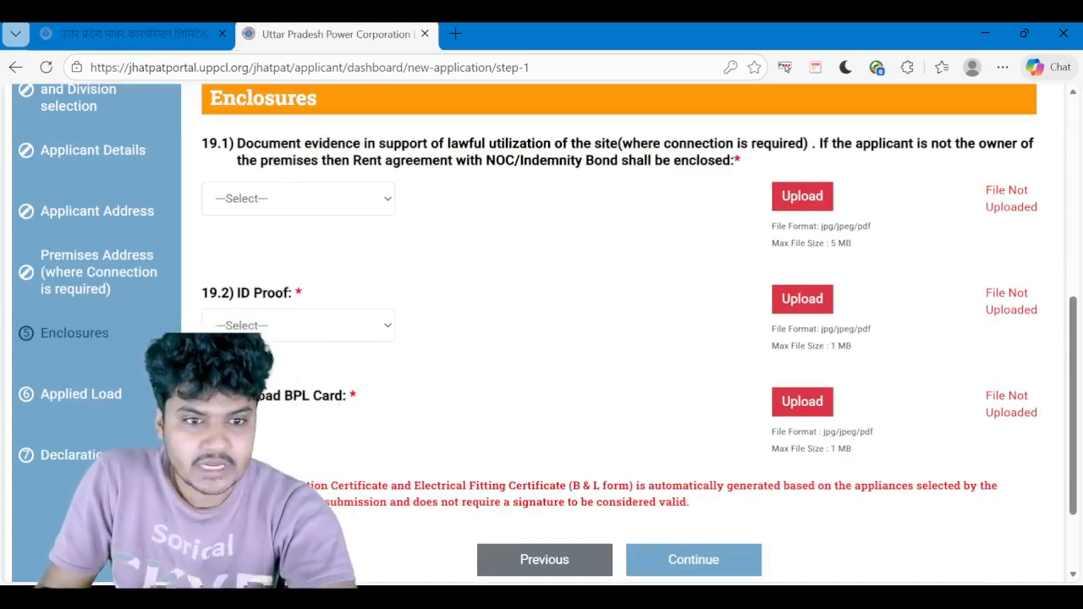
left_click(298, 199)
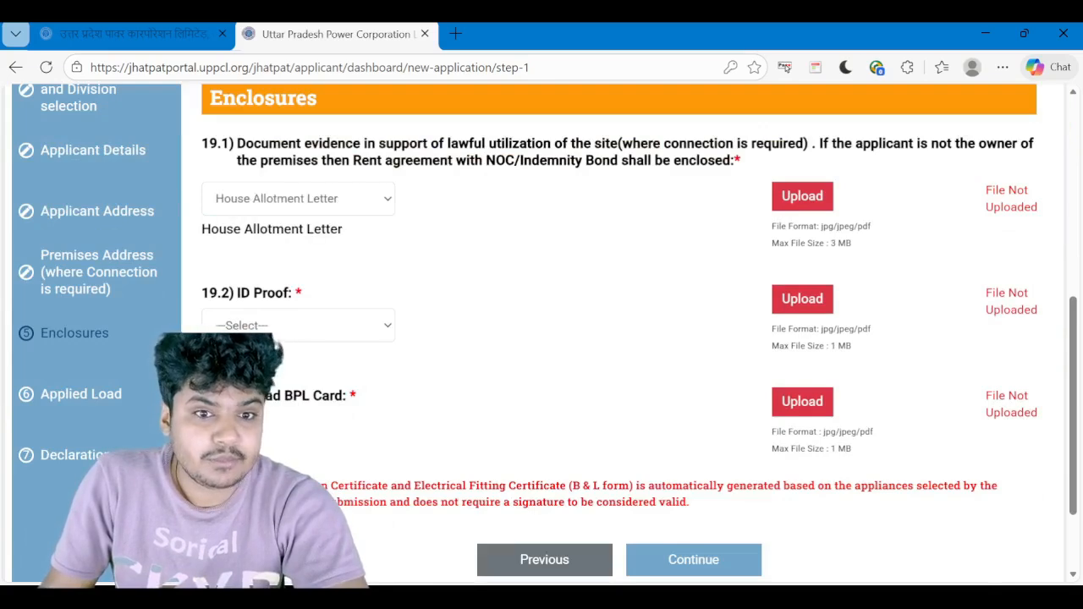
left_click(802, 196)
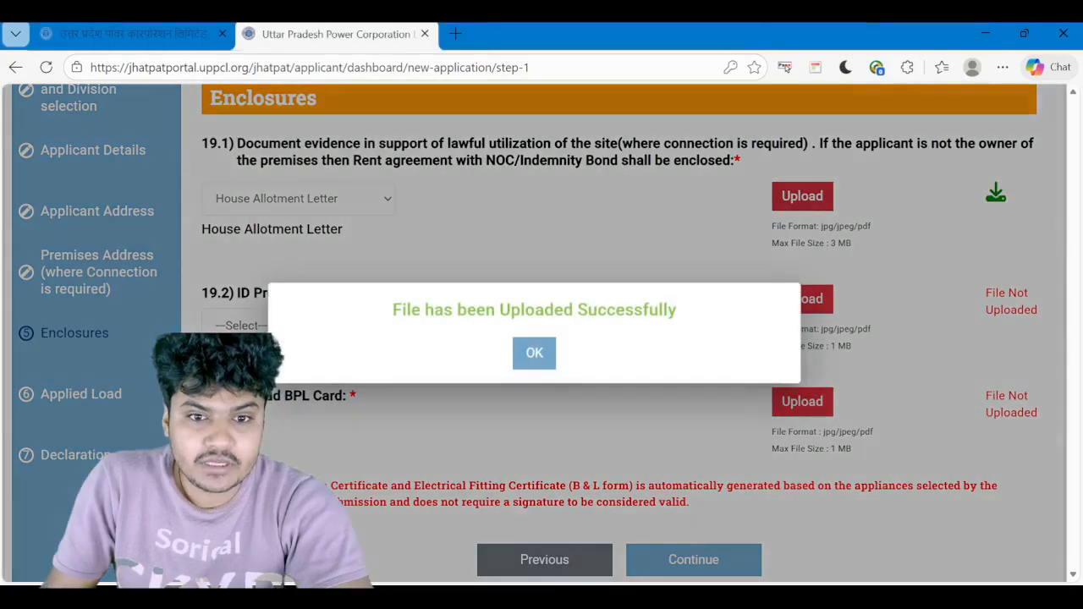
left_click(533, 354)
Choose Aadhar Card as ID proof, enter the Aadhaar number, and upload it.
left_click(298, 325)
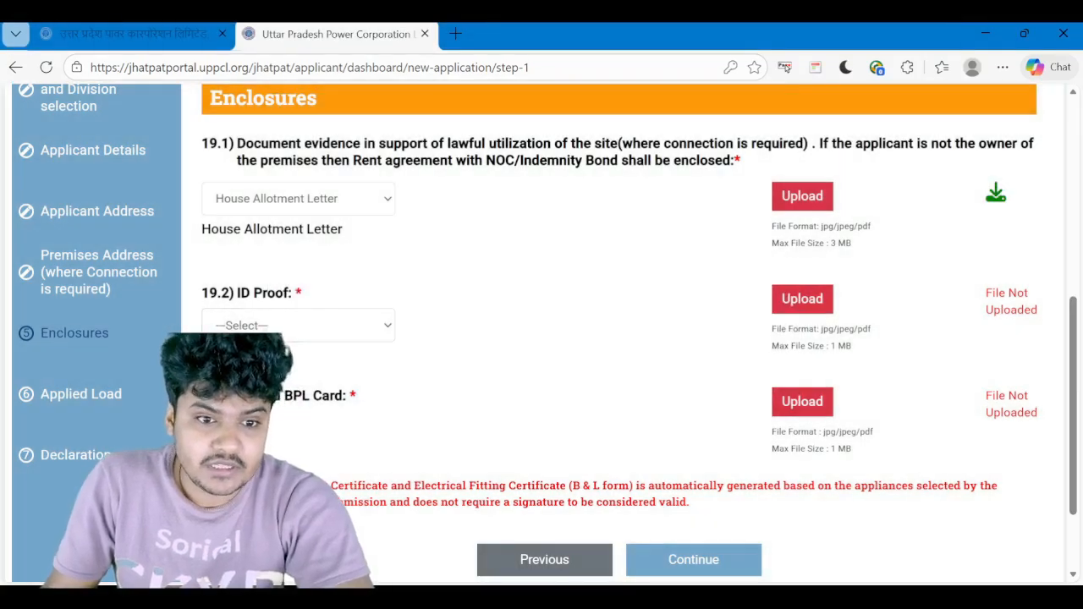
left_click(298, 369)
key("Tab")
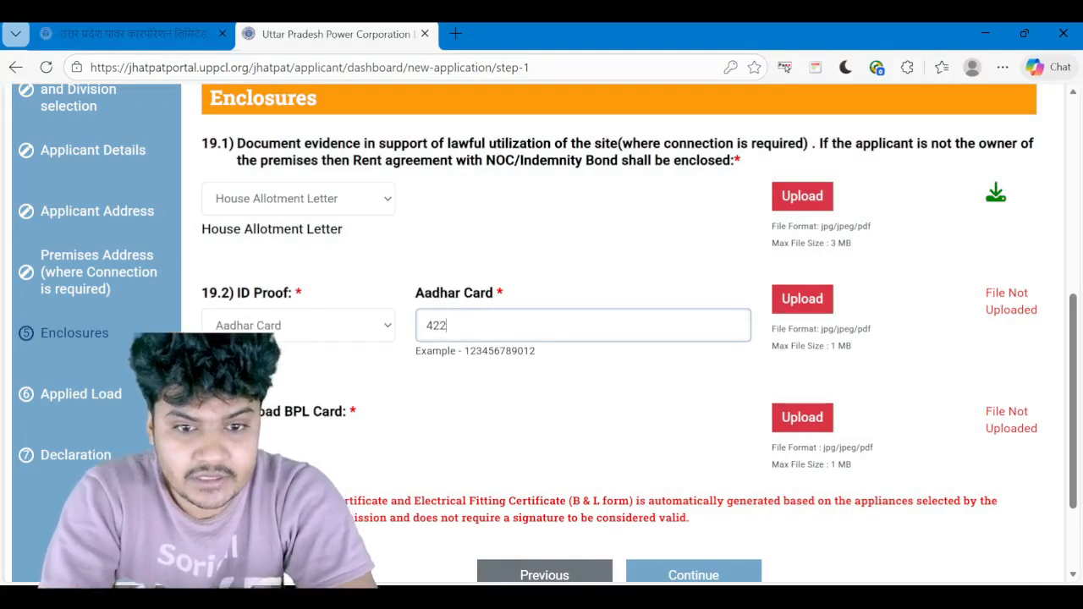
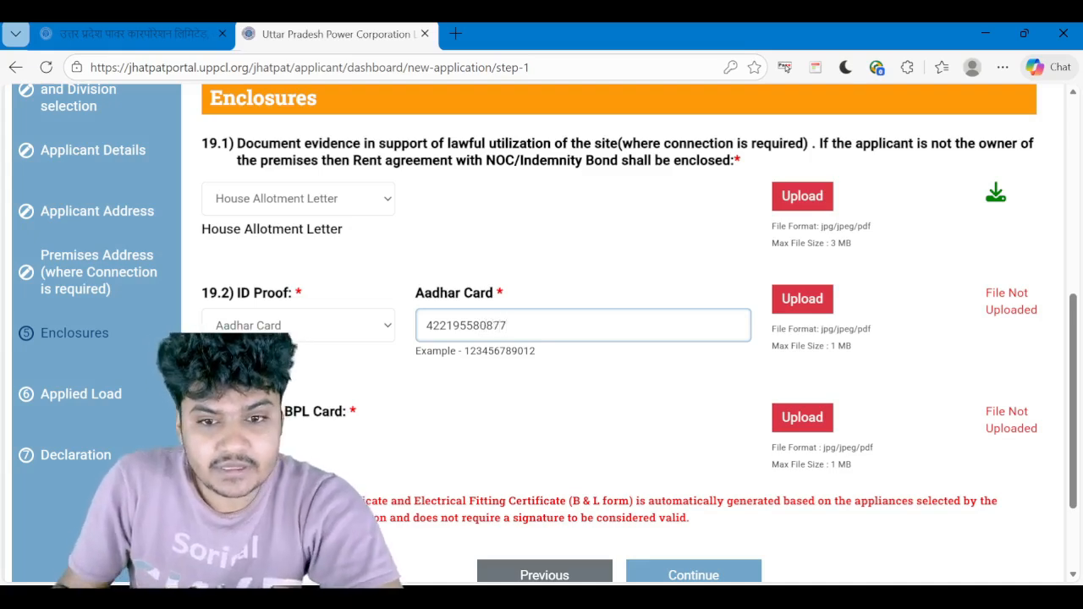
left_click(802, 298)
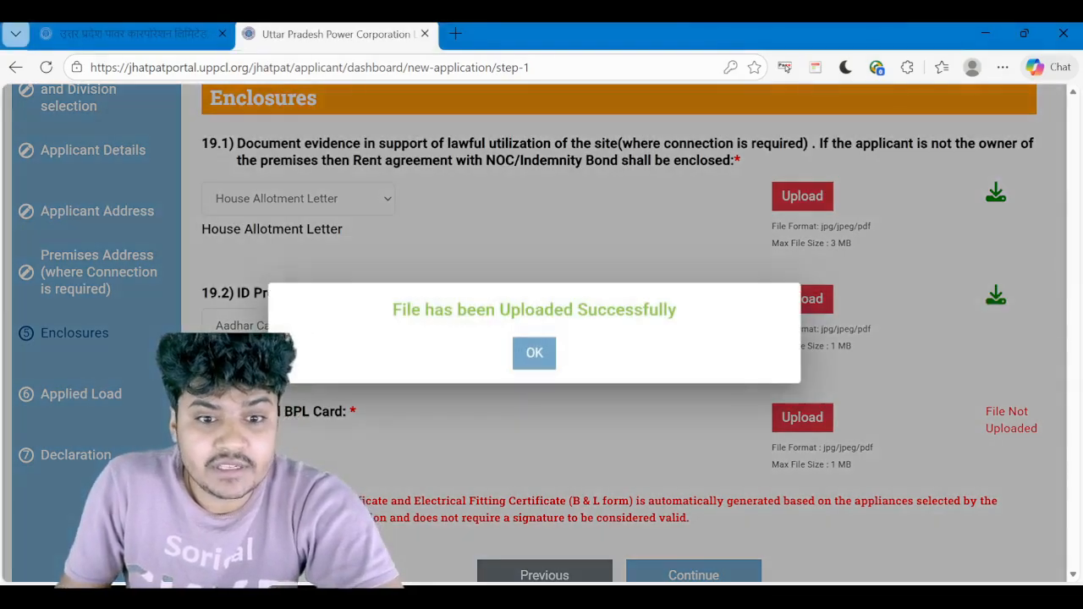
left_click(534, 352)
Upload the BPL card and proceed to the Applied Load step.
scroll(534, 353, "down", 2)
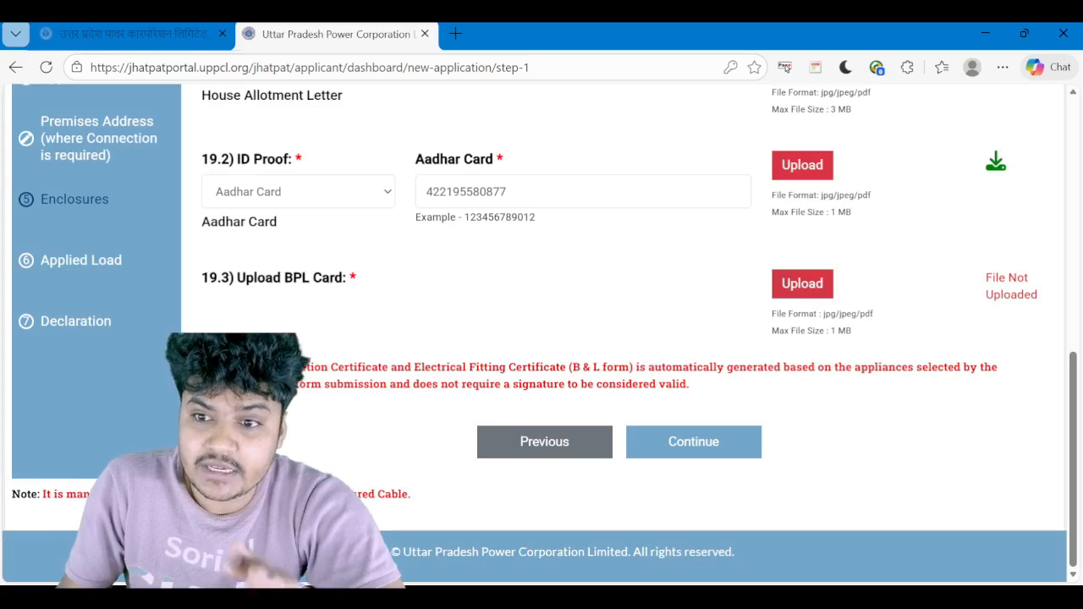
left_click(802, 284)
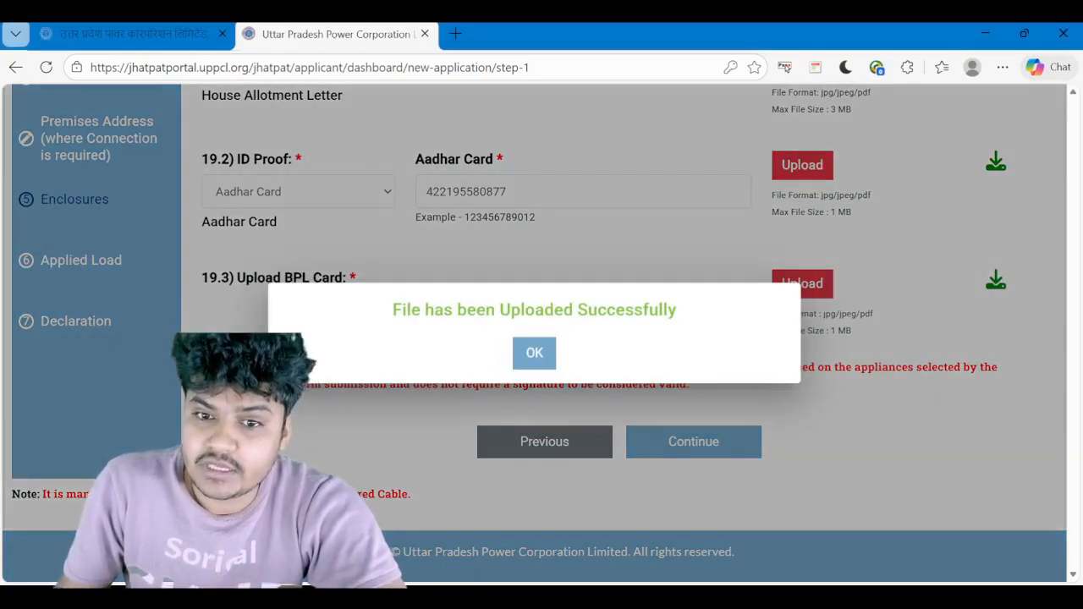
left_click(534, 353)
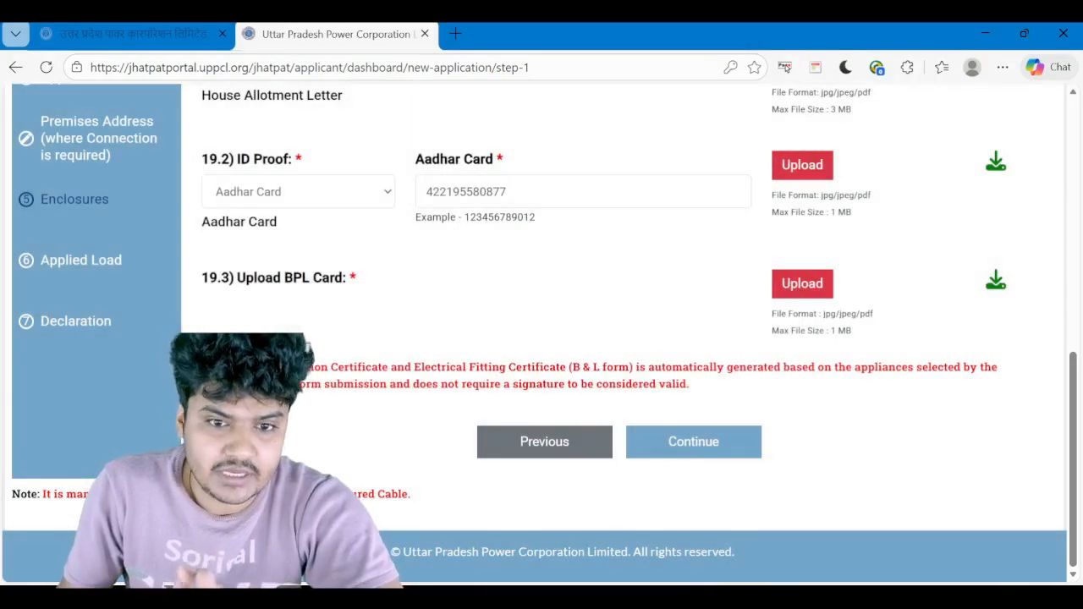
left_click(693, 442)
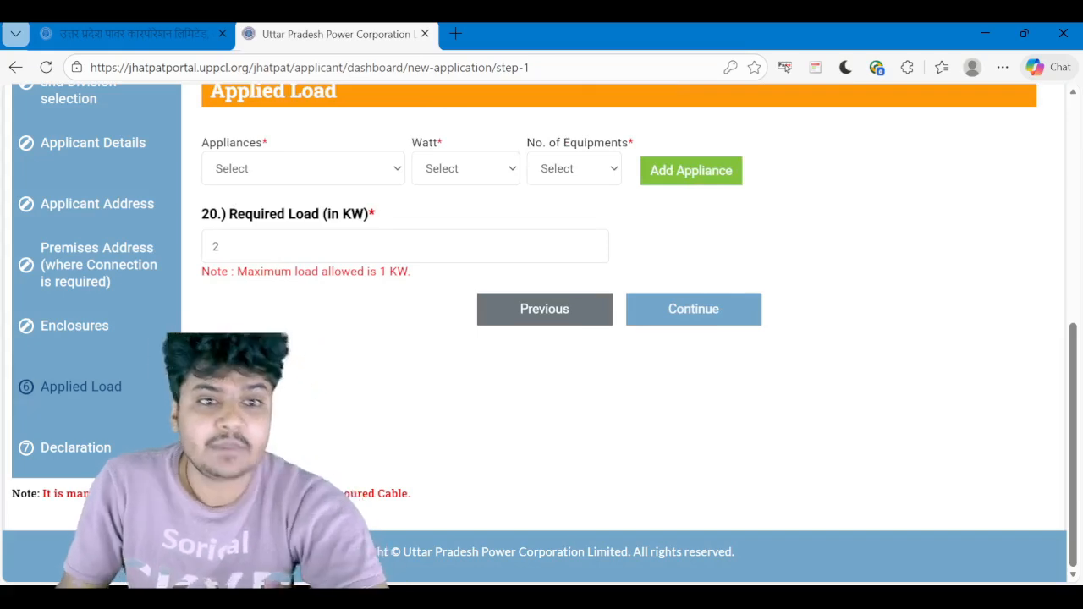
Add one 100 W computer and two 60 W fans to the appliance list.
scroll(541, 339, "up", 5)
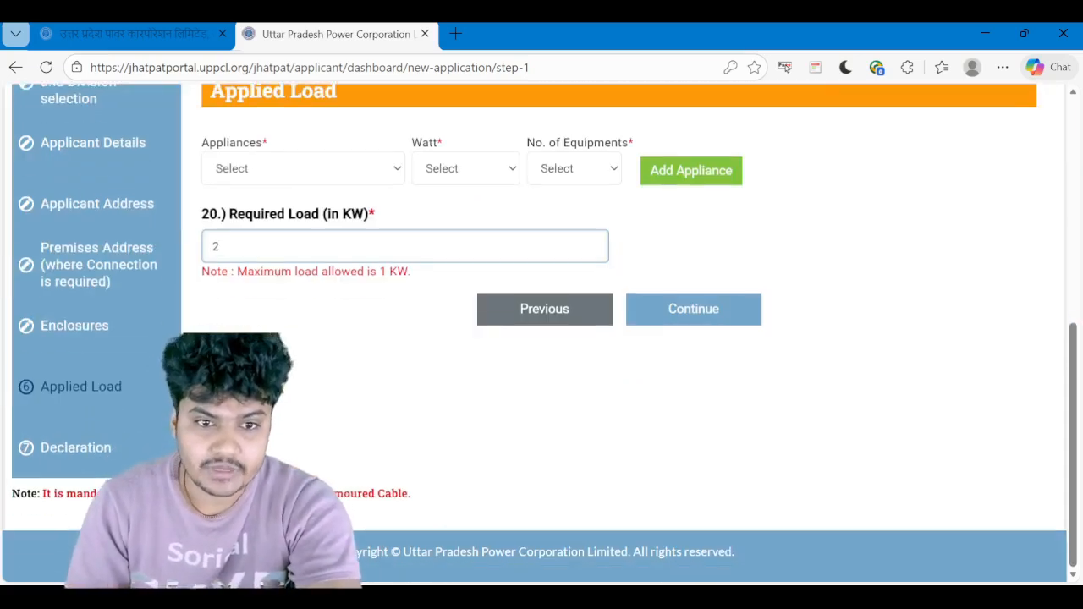
scroll(618, 339, "up", 2)
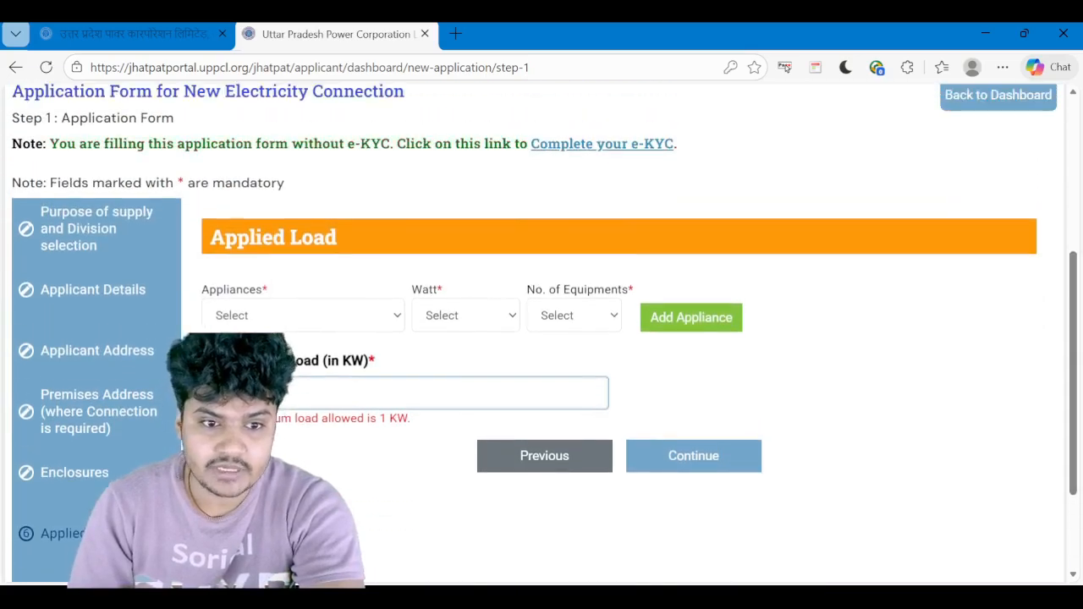
left_click(303, 316)
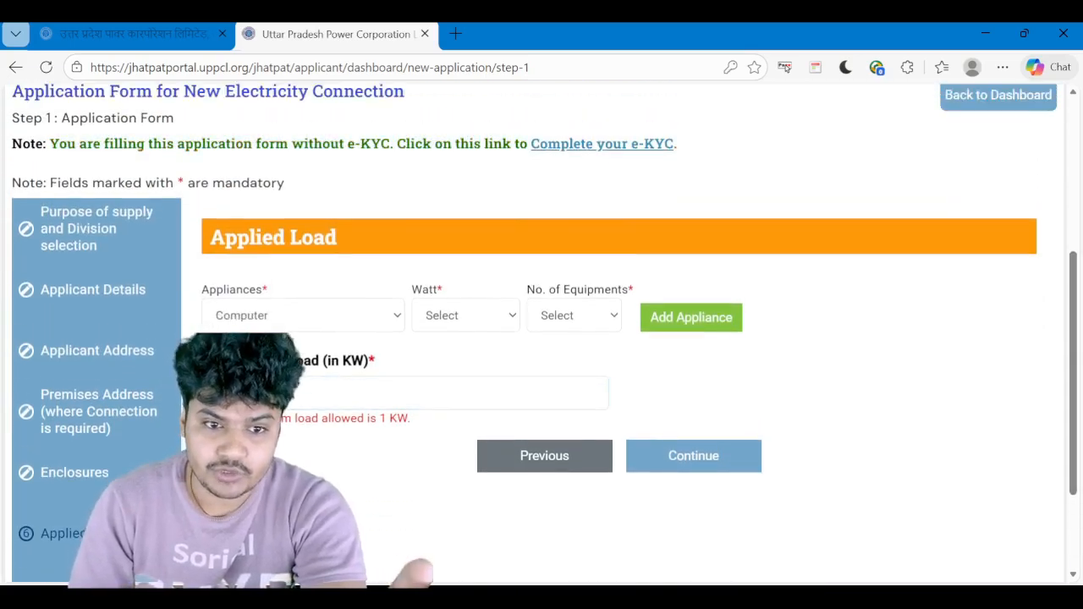
left_click(465, 315)
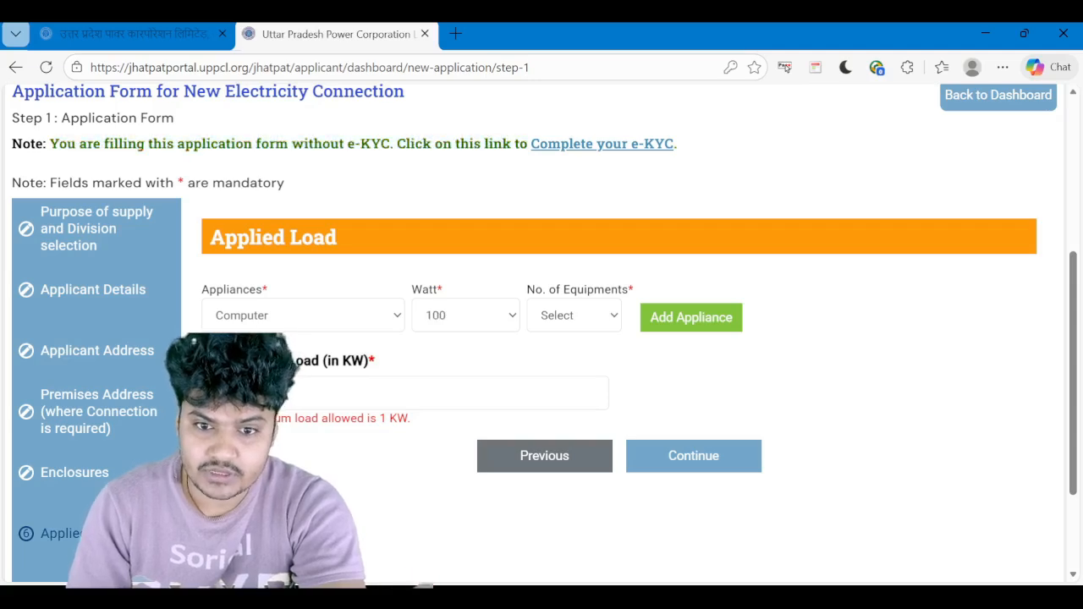
left_click(574, 315)
left_click(691, 317)
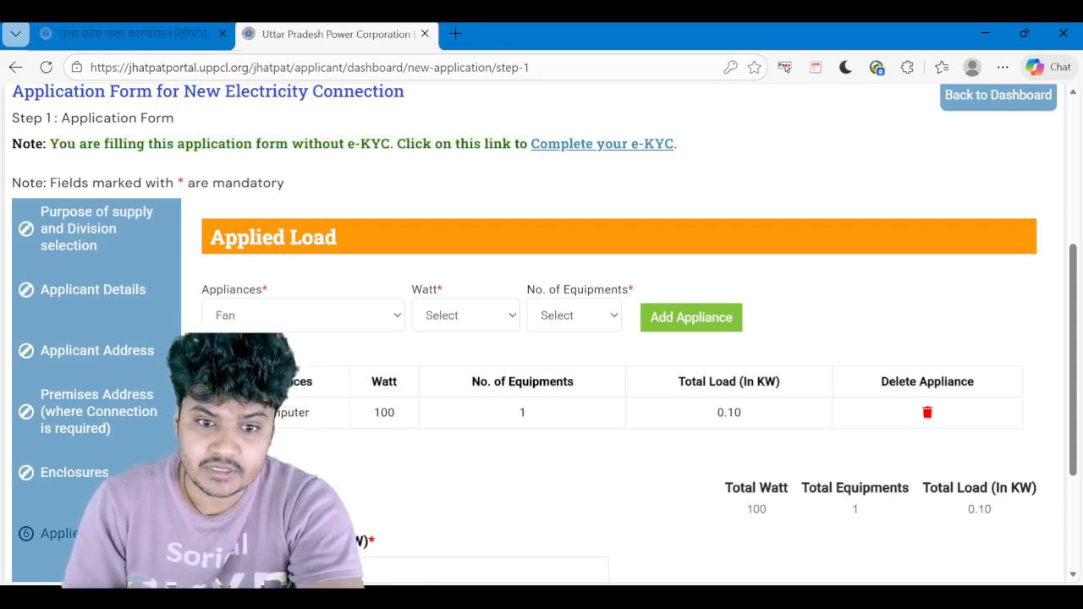
left_click(465, 315)
left_click(574, 316)
left_click(691, 317)
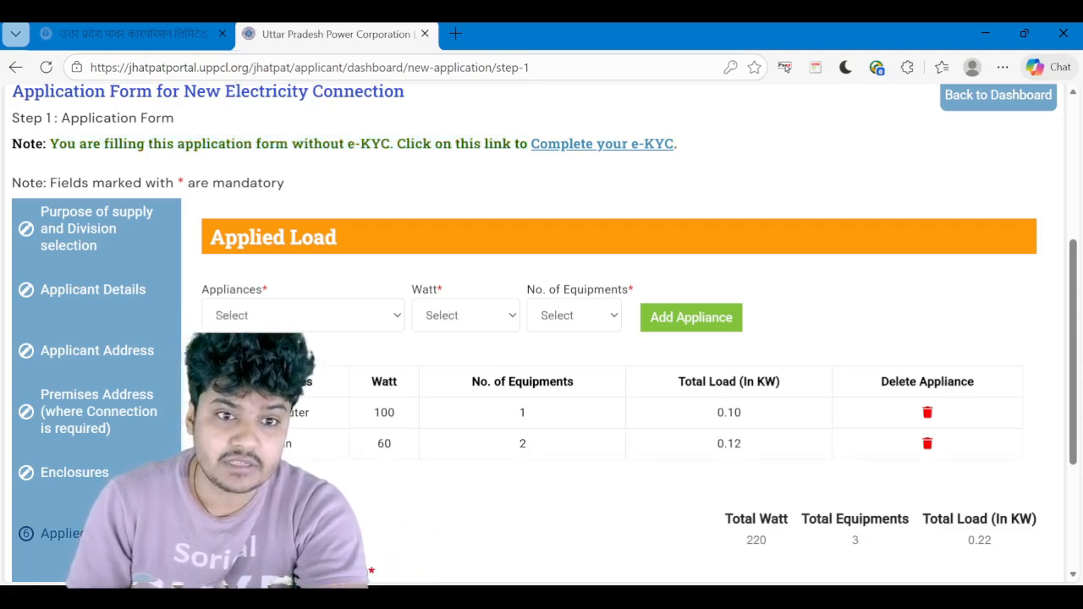
Add two 8 W CFL lamps and two 20 W tube lights, then fill Load (in KW).
left_click(465, 315)
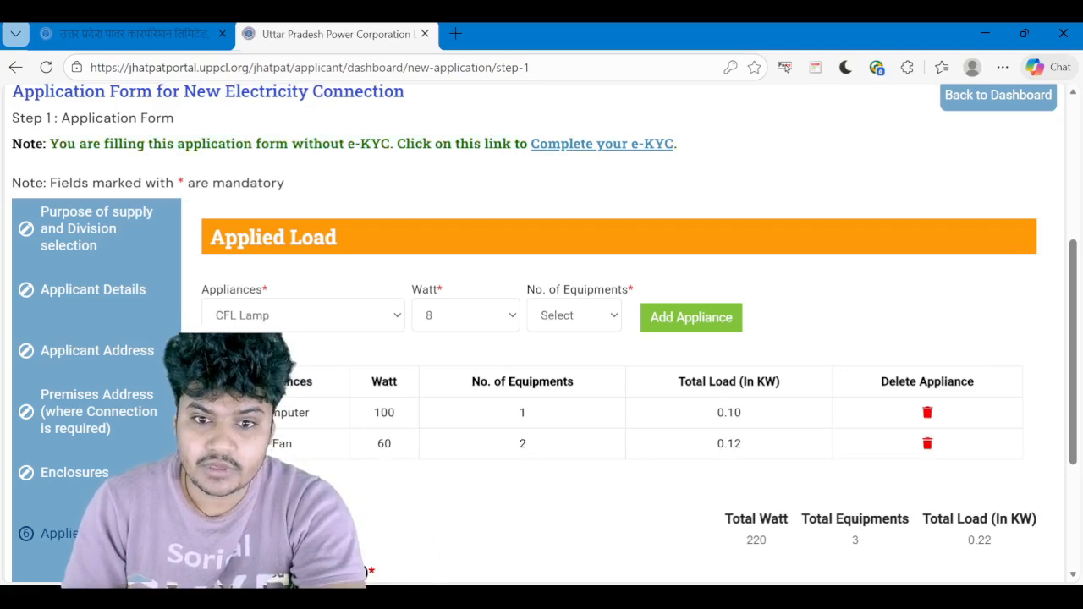
left_click(574, 316)
left_click(691, 317)
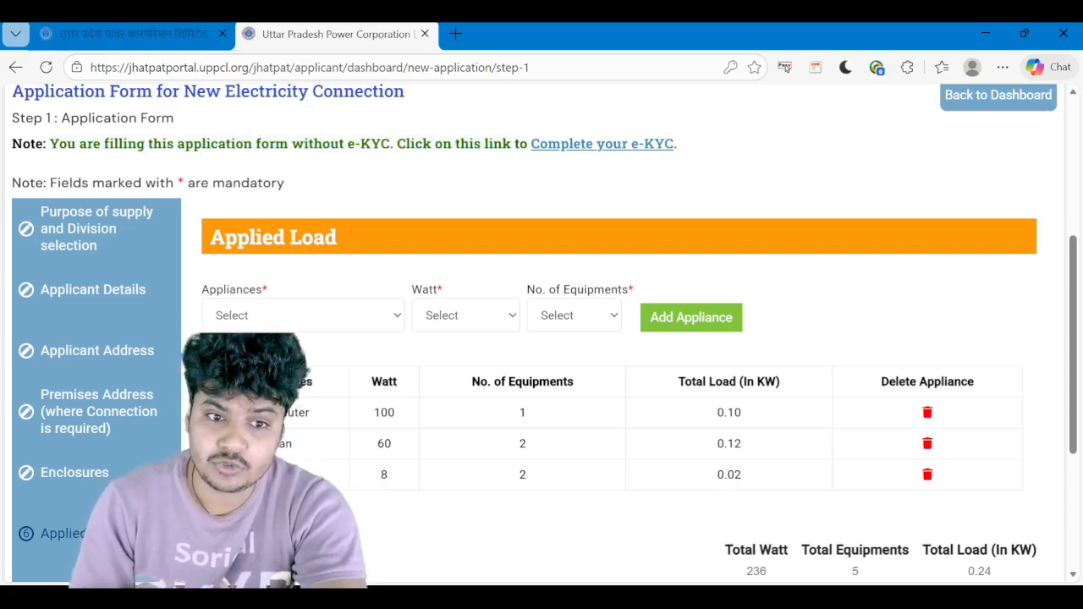
left_click(465, 316)
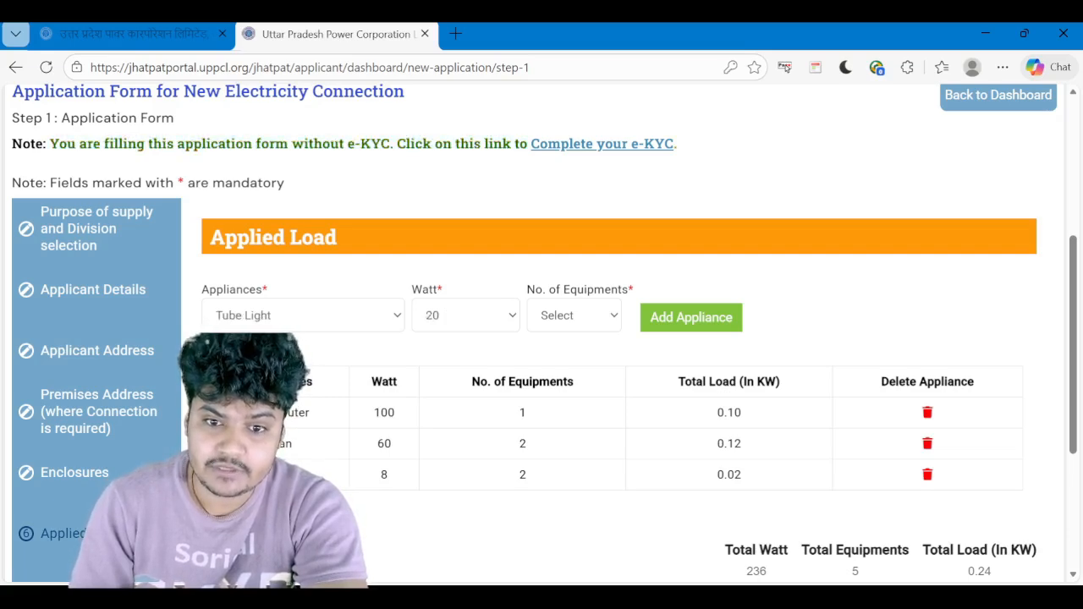
left_click(574, 316)
left_click(691, 317)
scroll(618, 338, "down", 3)
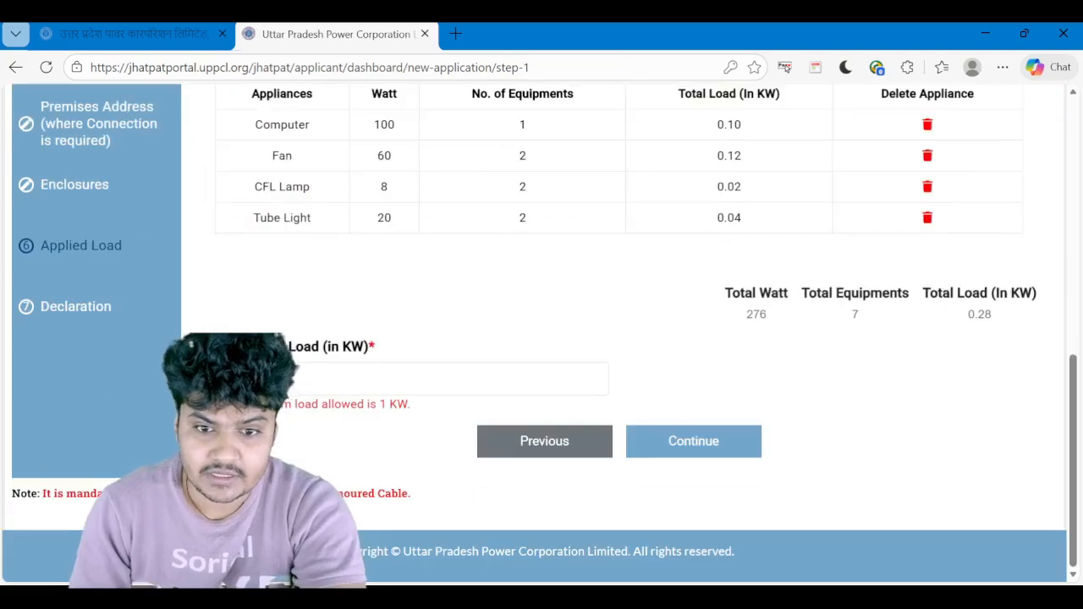
left_click(440, 378)
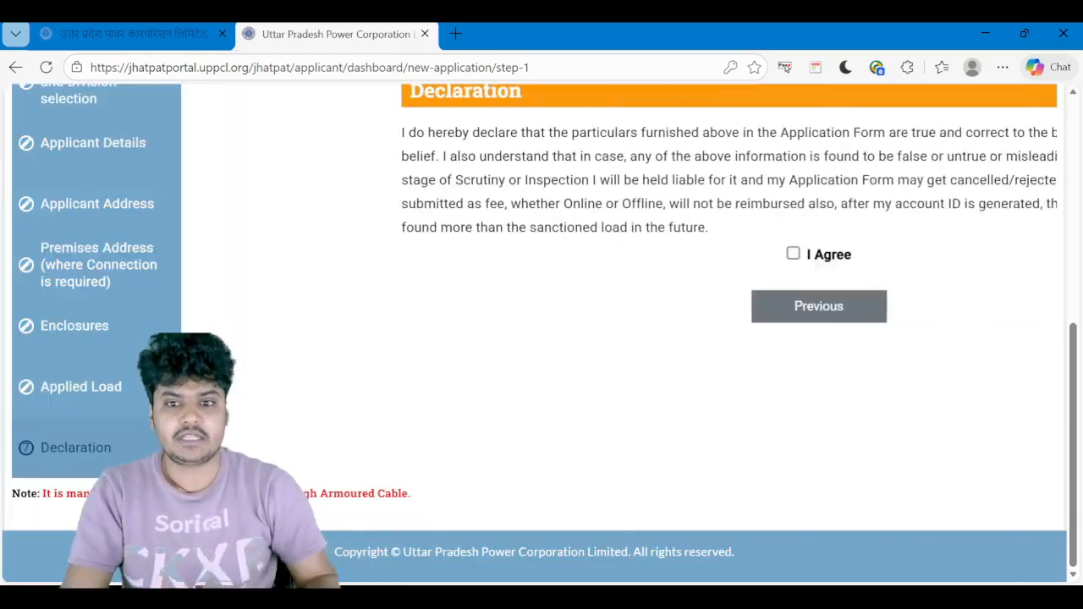
Tick I Agree on the declaration and review the full application preview.
scroll(542, 330, "down", 5)
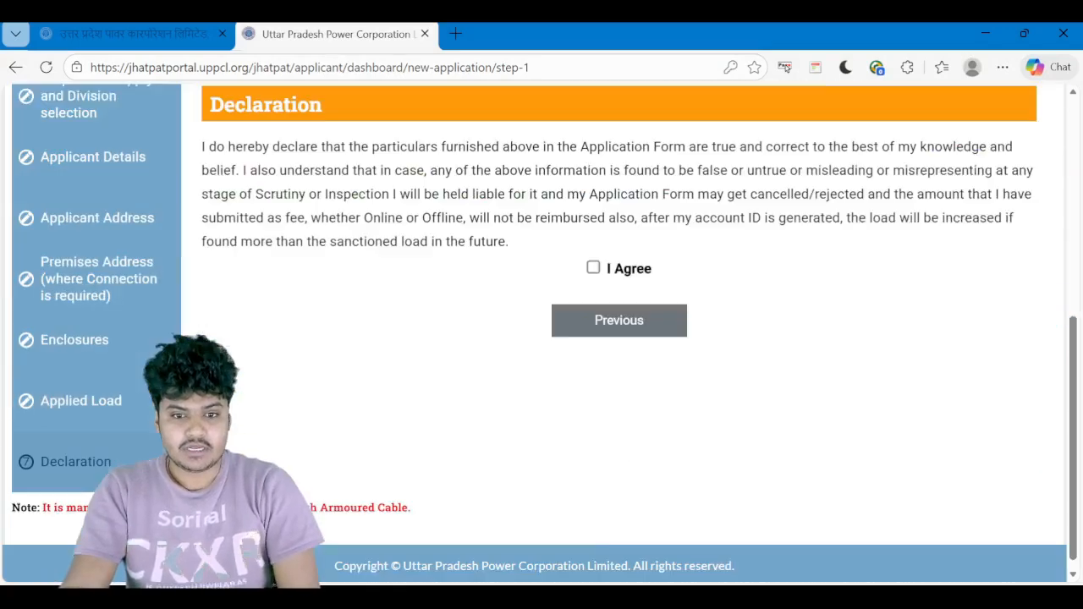
left_click(593, 253)
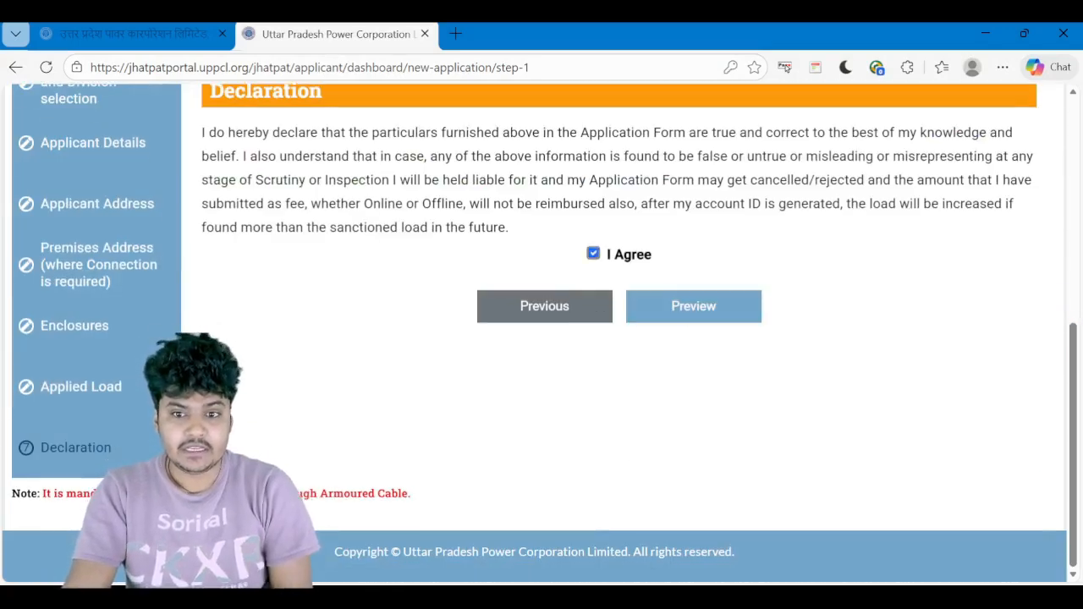
left_click(693, 305)
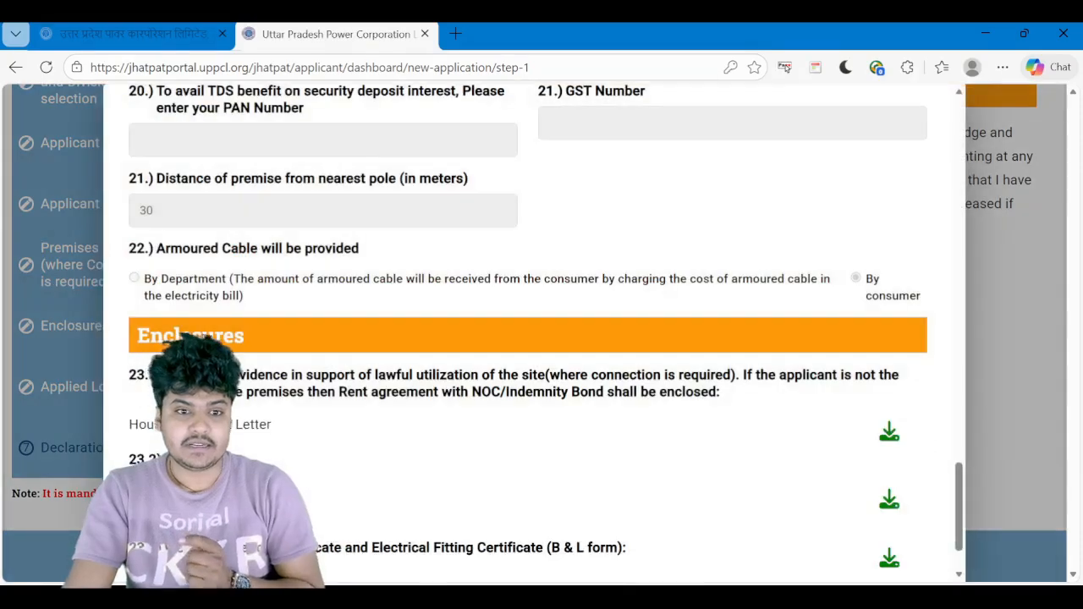
scroll(541, 338, "down", 1)
scroll(528, 338, "up", 10)
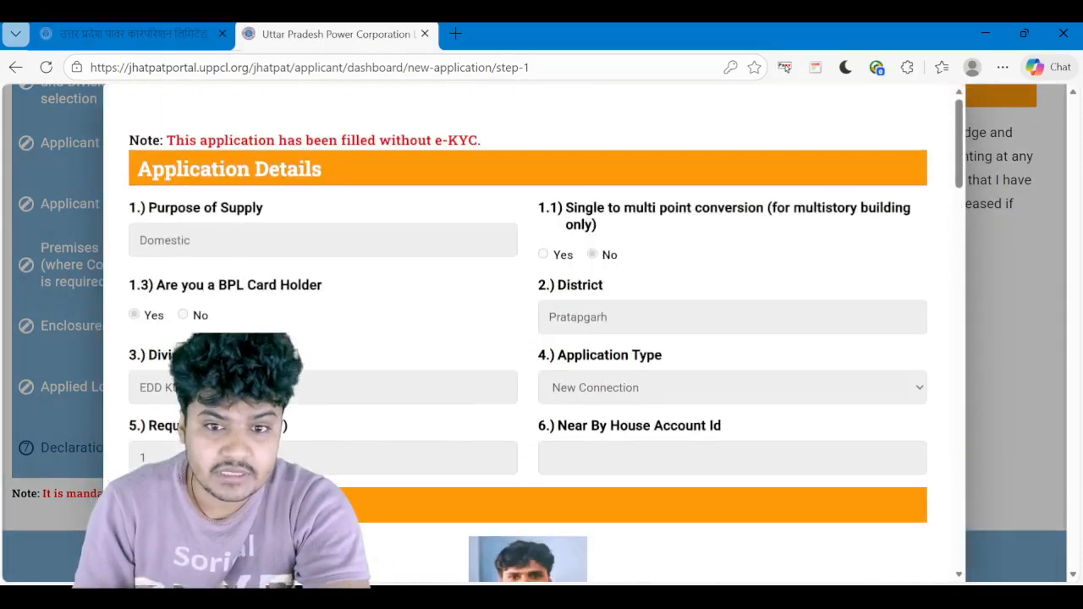
scroll(528, 339, "down", 10)
scroll(528, 338, "up", 5)
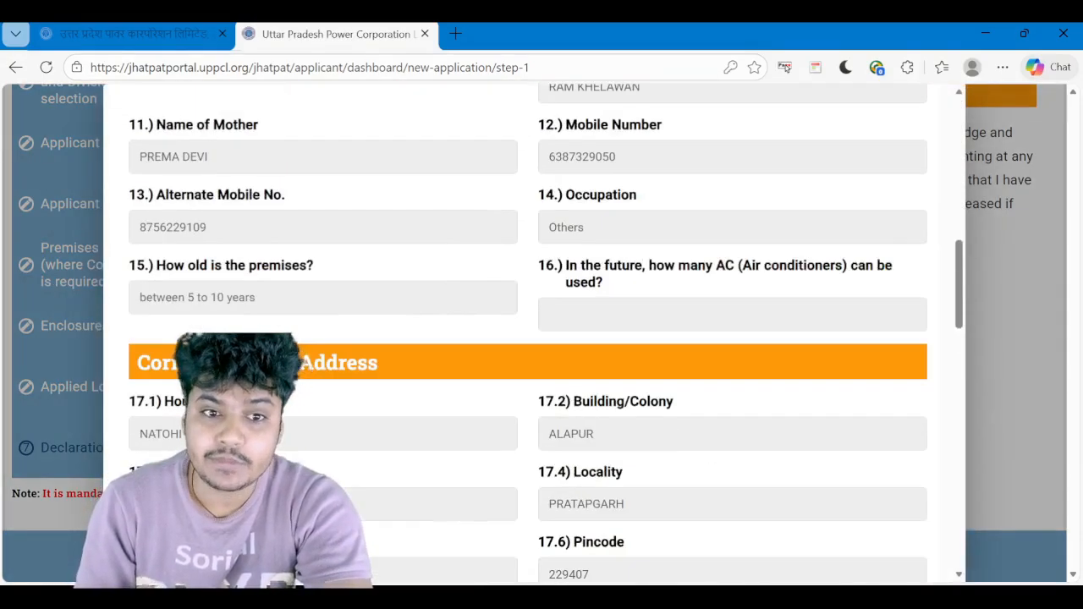
scroll(106, 453, "up", 5)
scroll(106, 452, "down", 5)
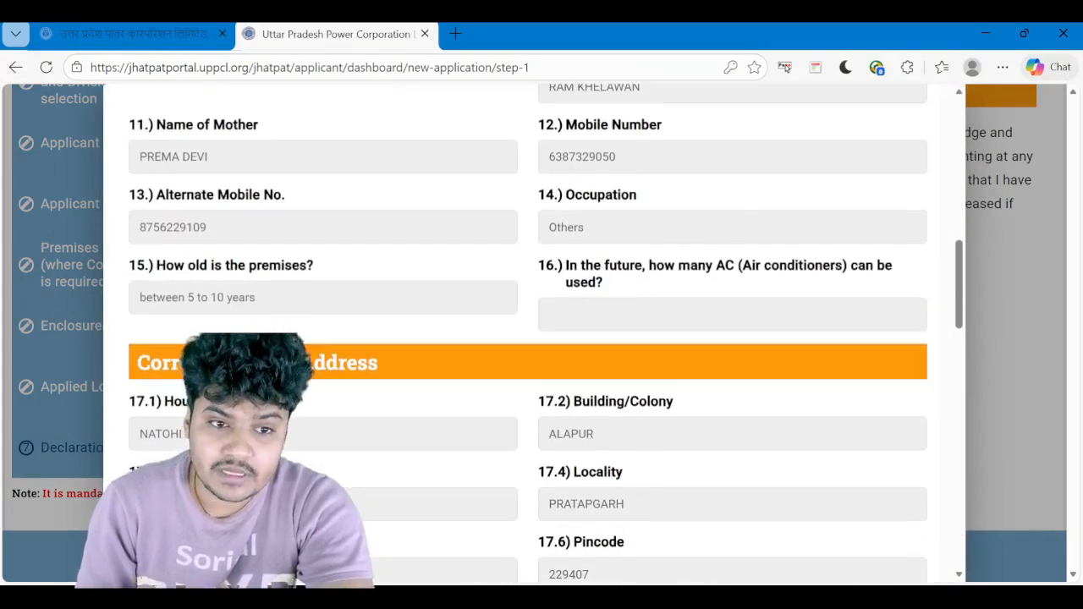
scroll(528, 338, "down", 10)
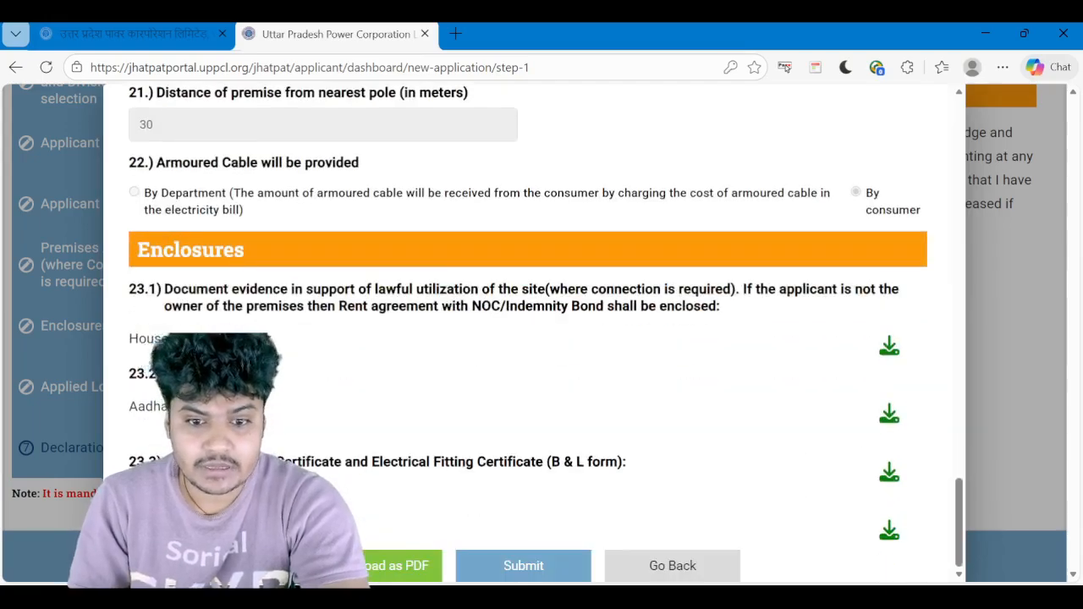
Choose 26, 27 and 28 January 2026 as the three inspection dates.
scroll(535, 334, "down", 9)
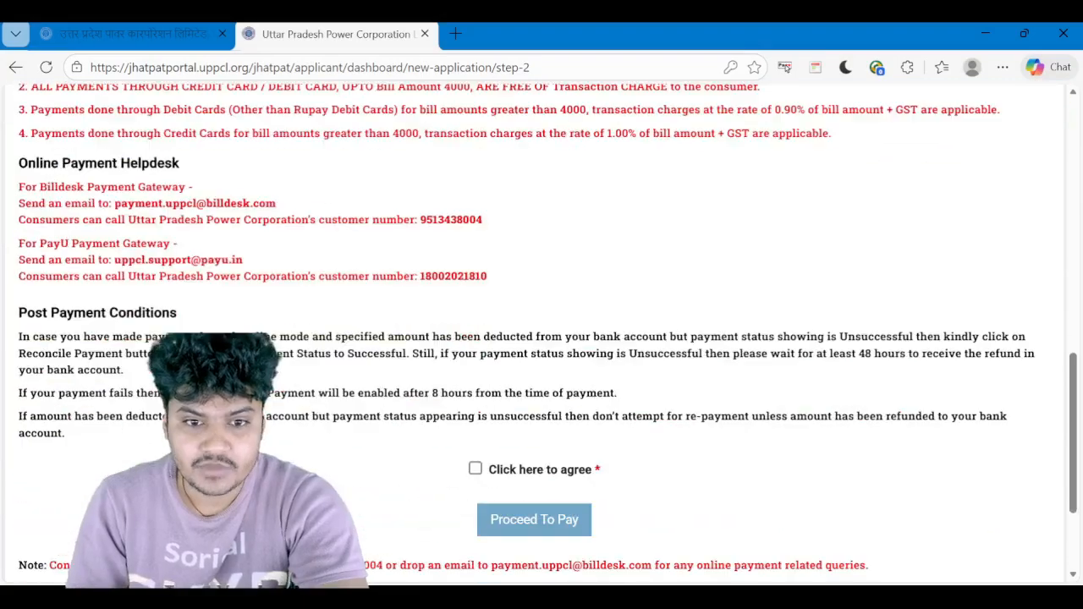
scroll(534, 334, "up", 5)
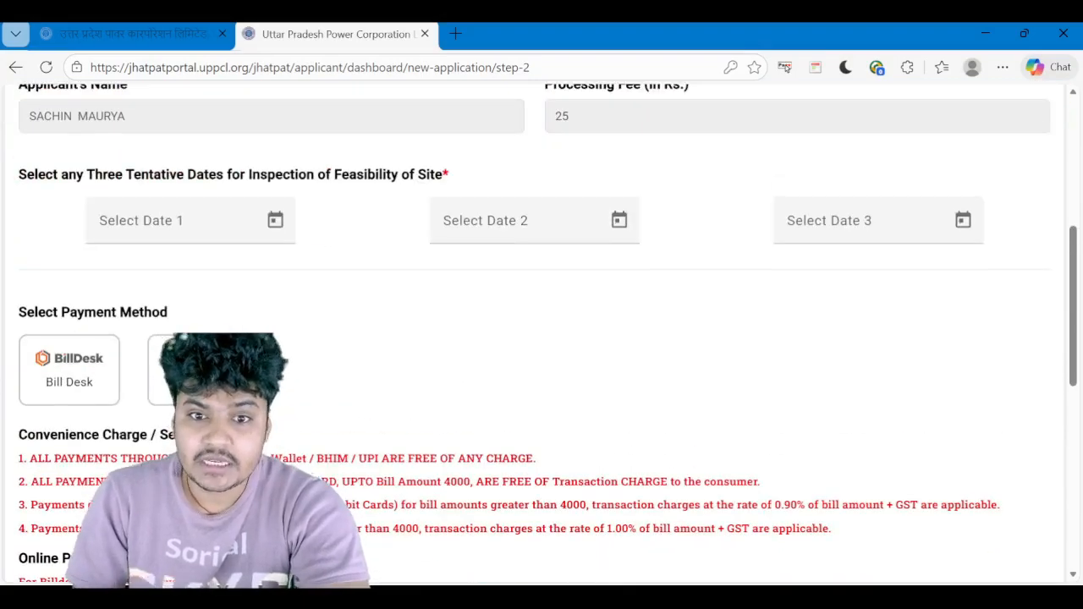
scroll(542, 330, "up", 5)
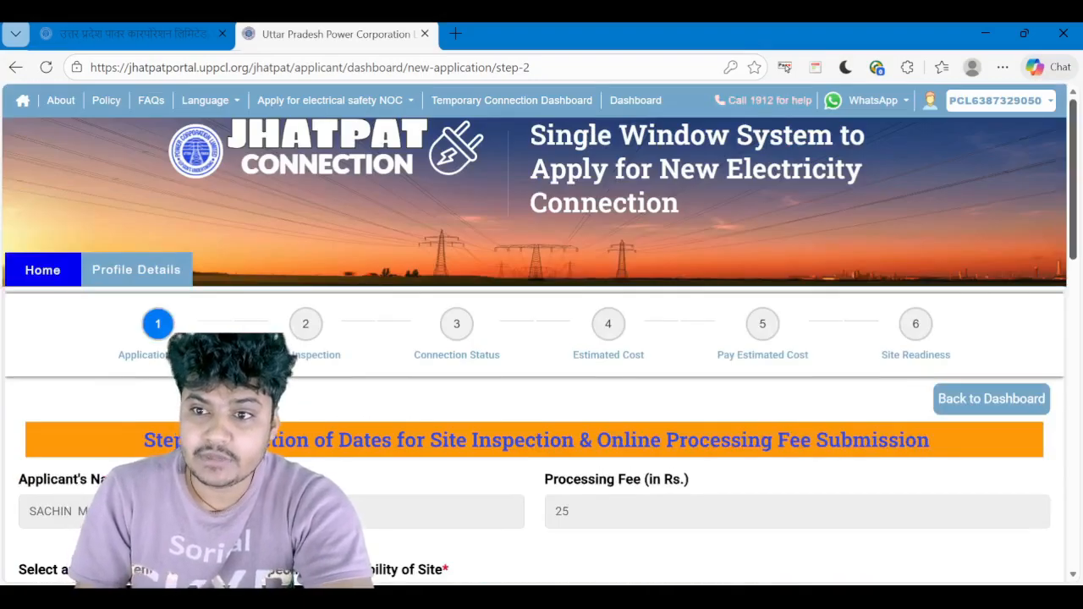
scroll(541, 338, "down", 3)
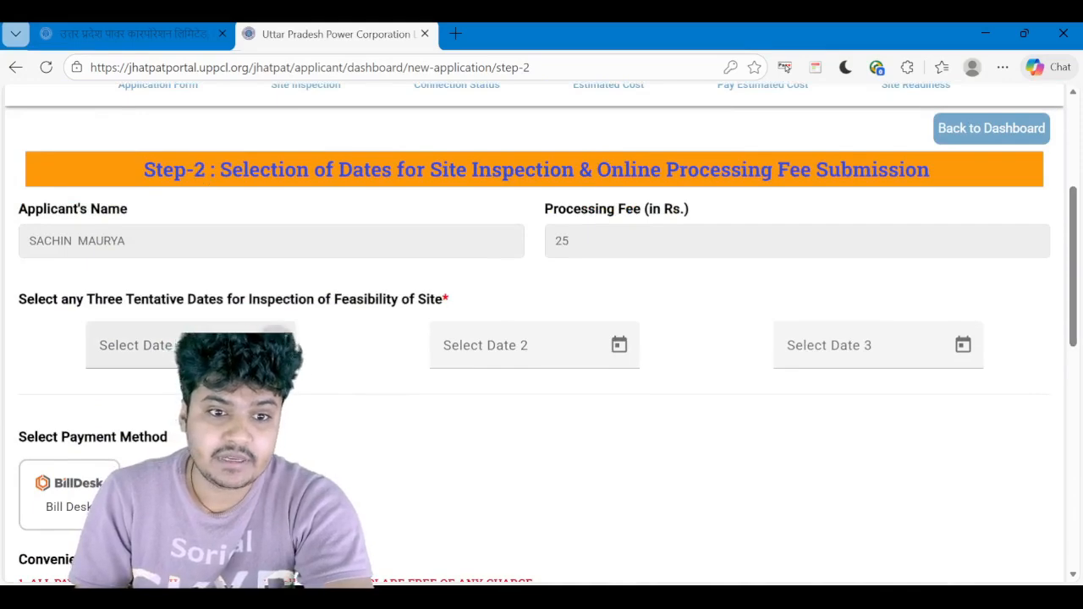
left_click(275, 345)
left_click(143, 338)
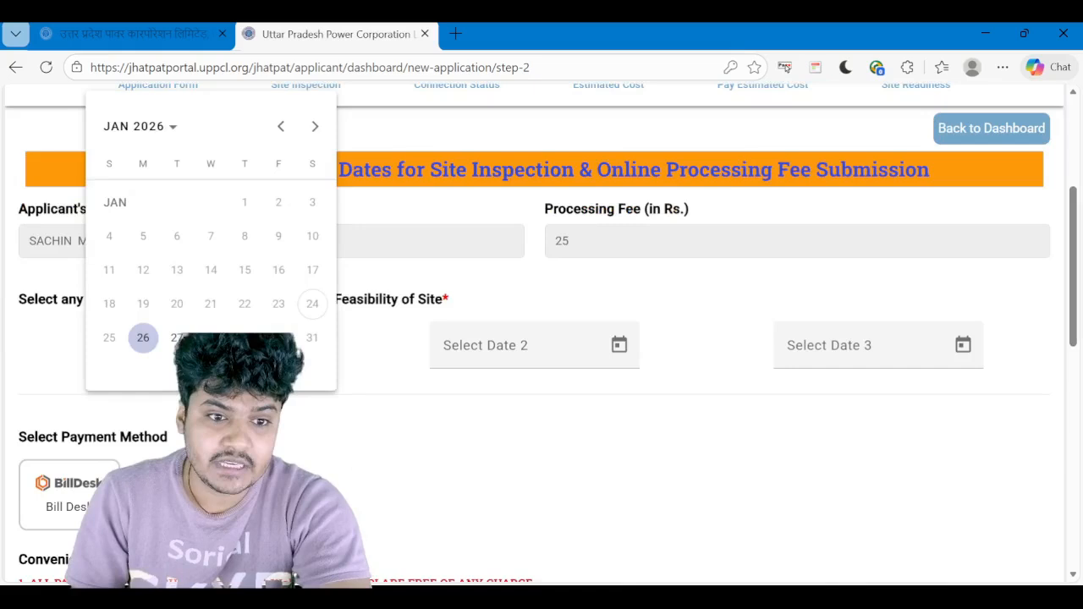
left_click(618, 345)
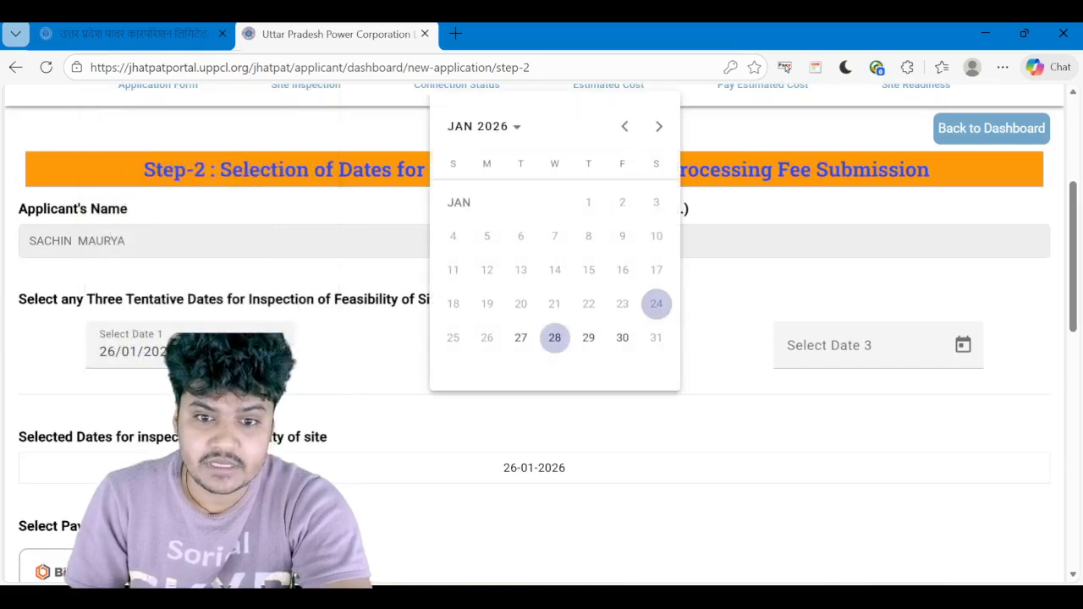
left_click(521, 337)
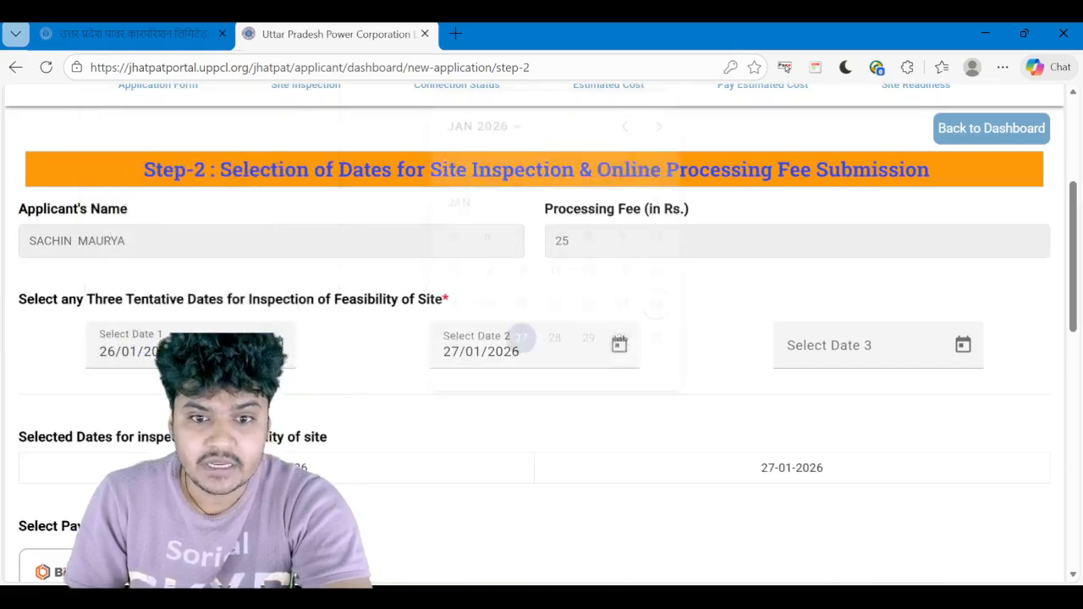
left_click(963, 344)
left_click(898, 337)
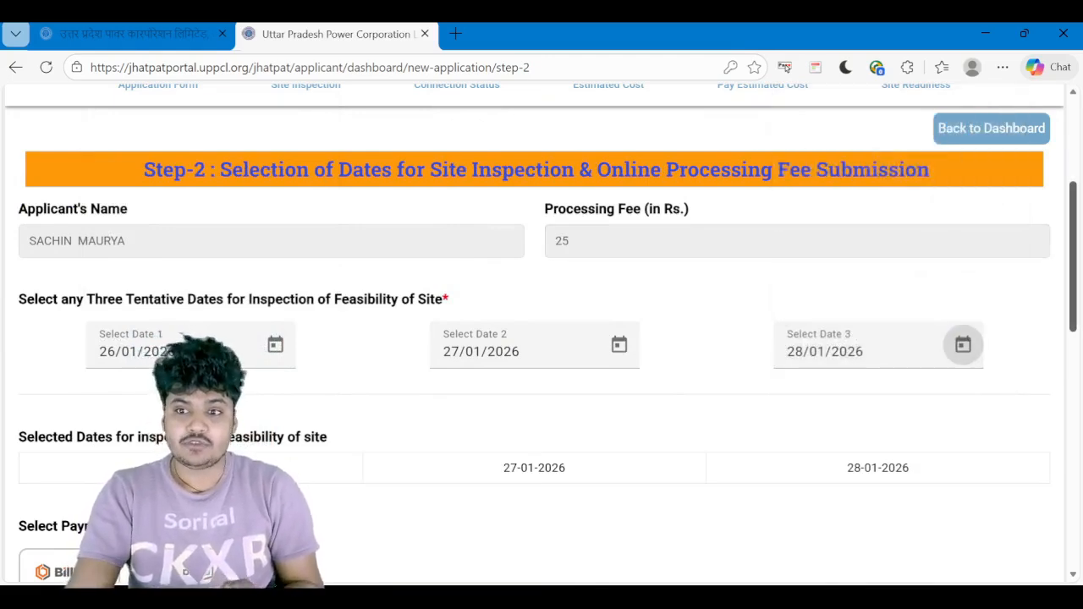
Select BillDesk, accept the payment terms, and proceed to pay the ₹25 fee.
scroll(541, 339, "down", 1)
scroll(542, 338, "down", 2)
left_click(70, 331)
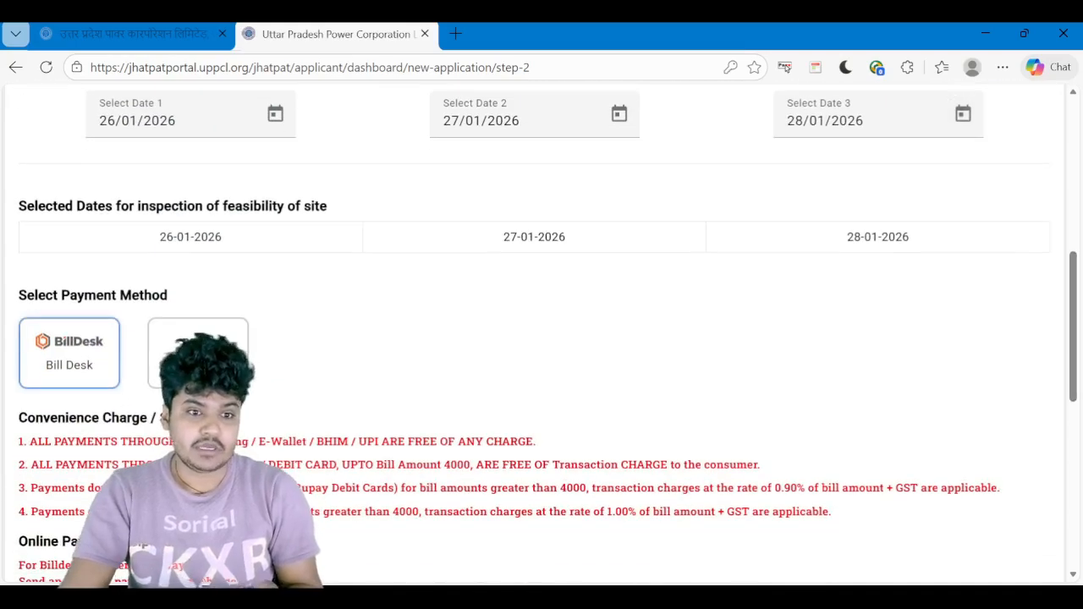
scroll(541, 339, "down", 4)
left_click(475, 452)
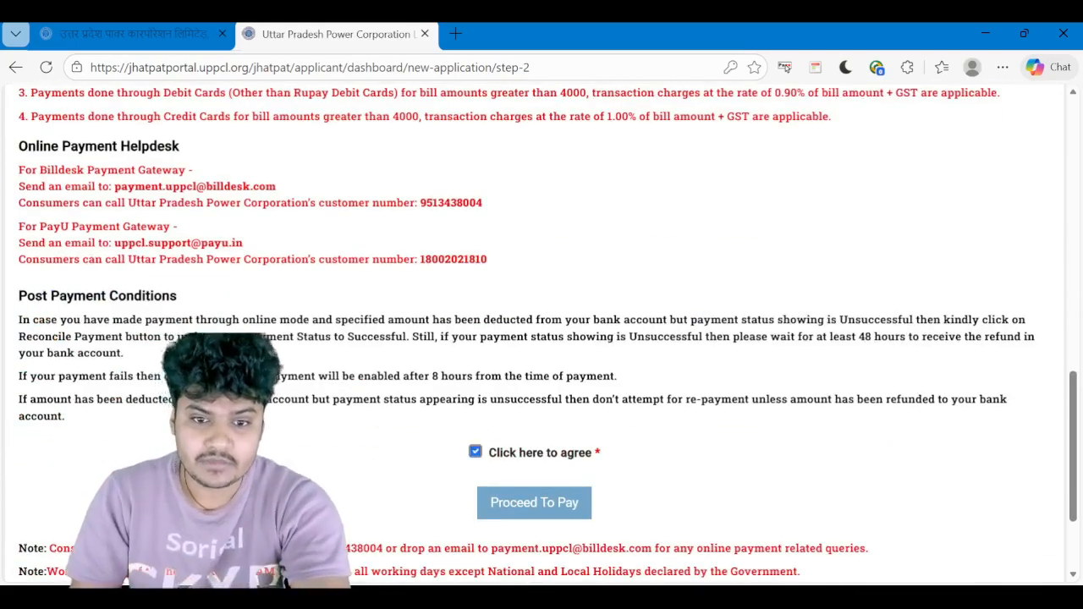
left_click(534, 503)
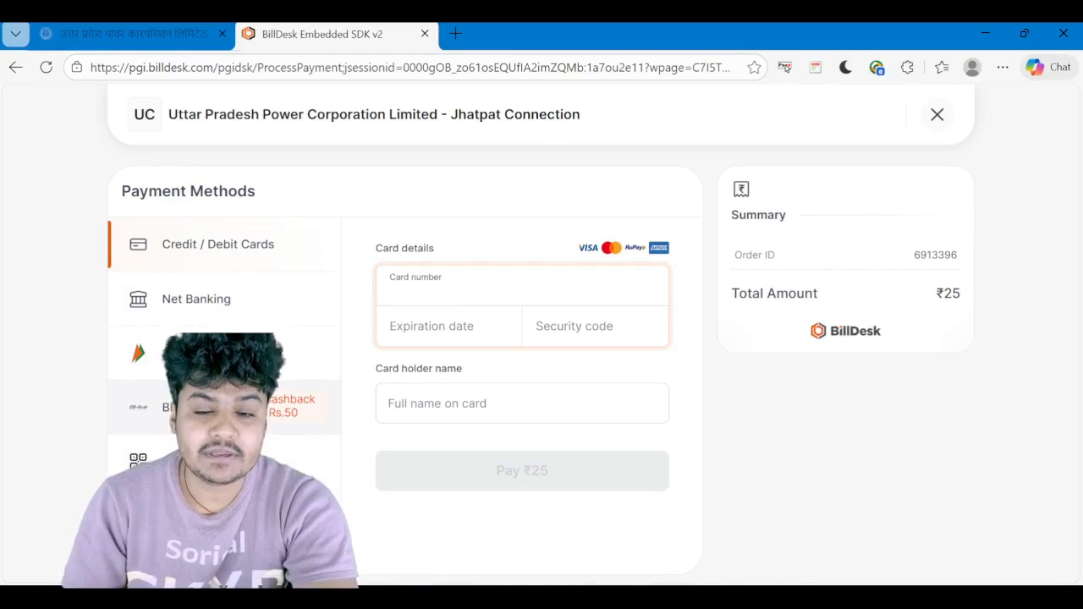
Switch the BillDesk payment method to UPI QR to display the ₹25 QR code.
left_click(169, 407)
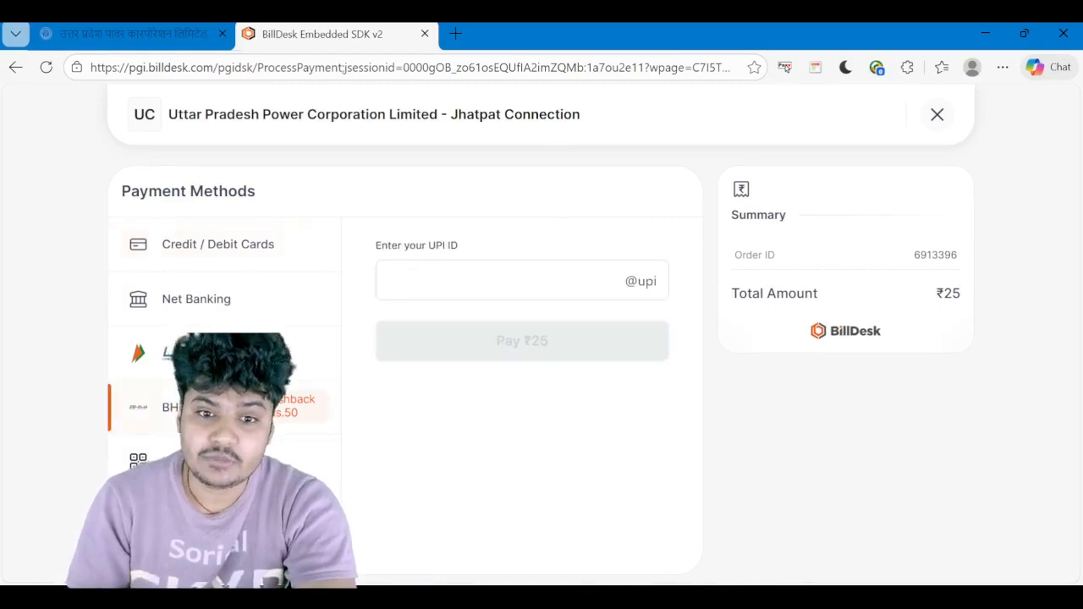
left_click(197, 461)
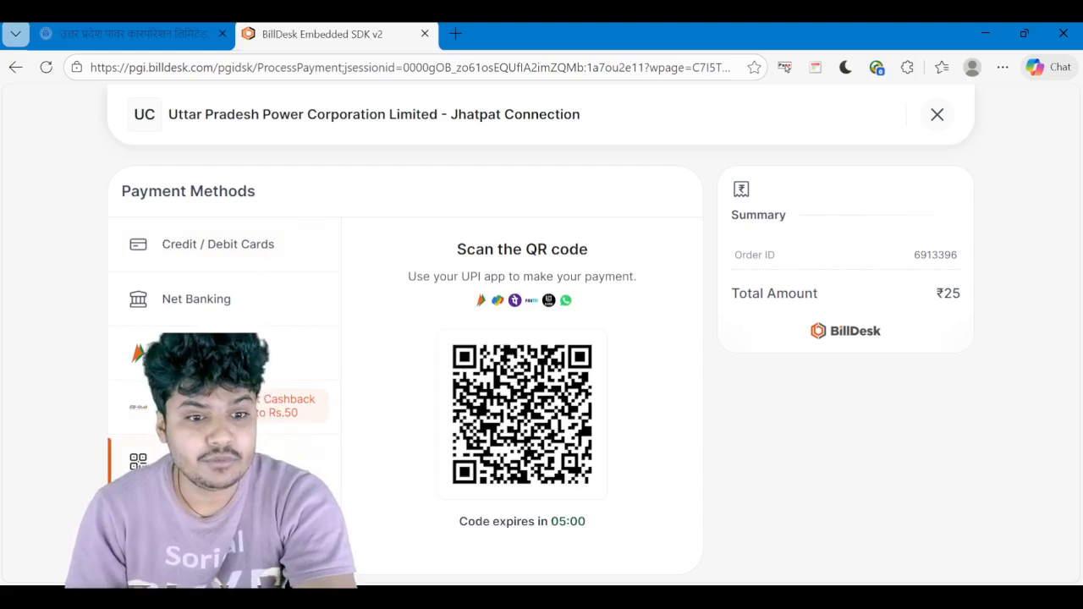